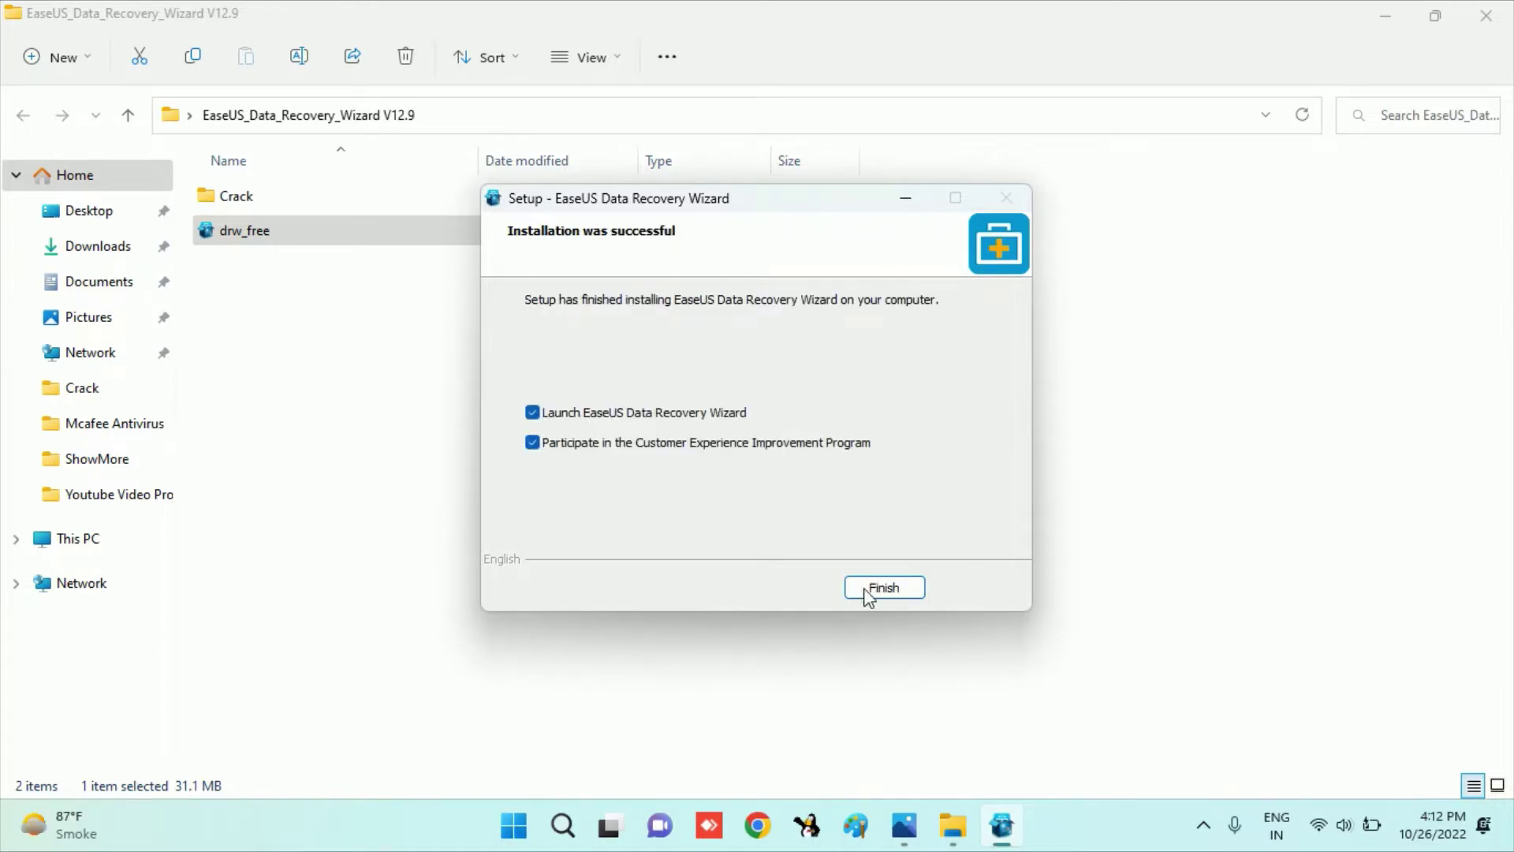
# Finish the setup without joining the Customer Experience Improvement Program, launching the wizard and closing the web page it opens.
pyautogui.click(532, 443)
pyautogui.click(885, 589)
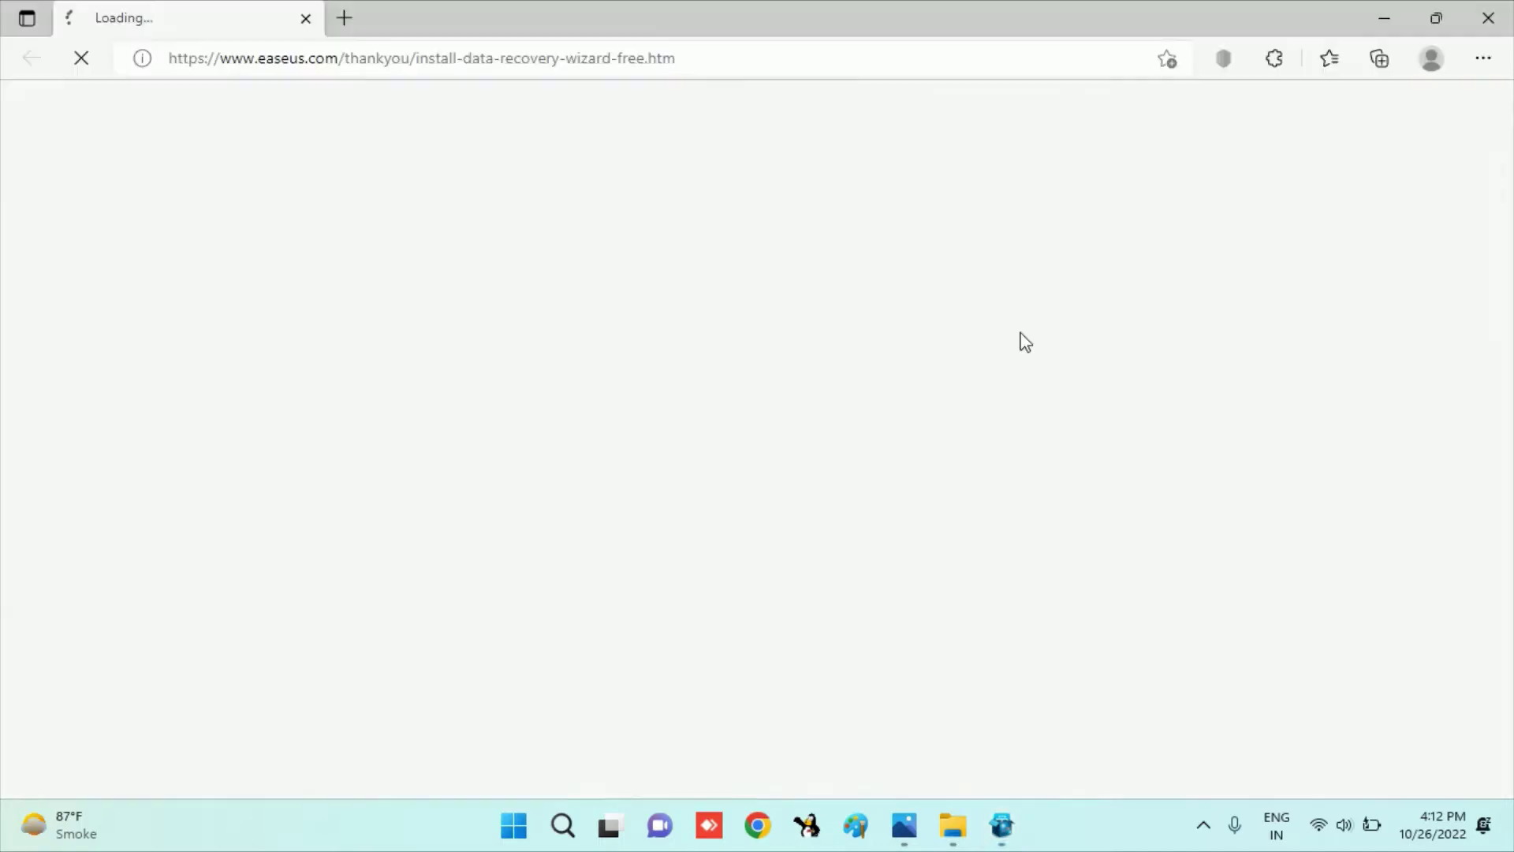
pyautogui.click(1489, 16)
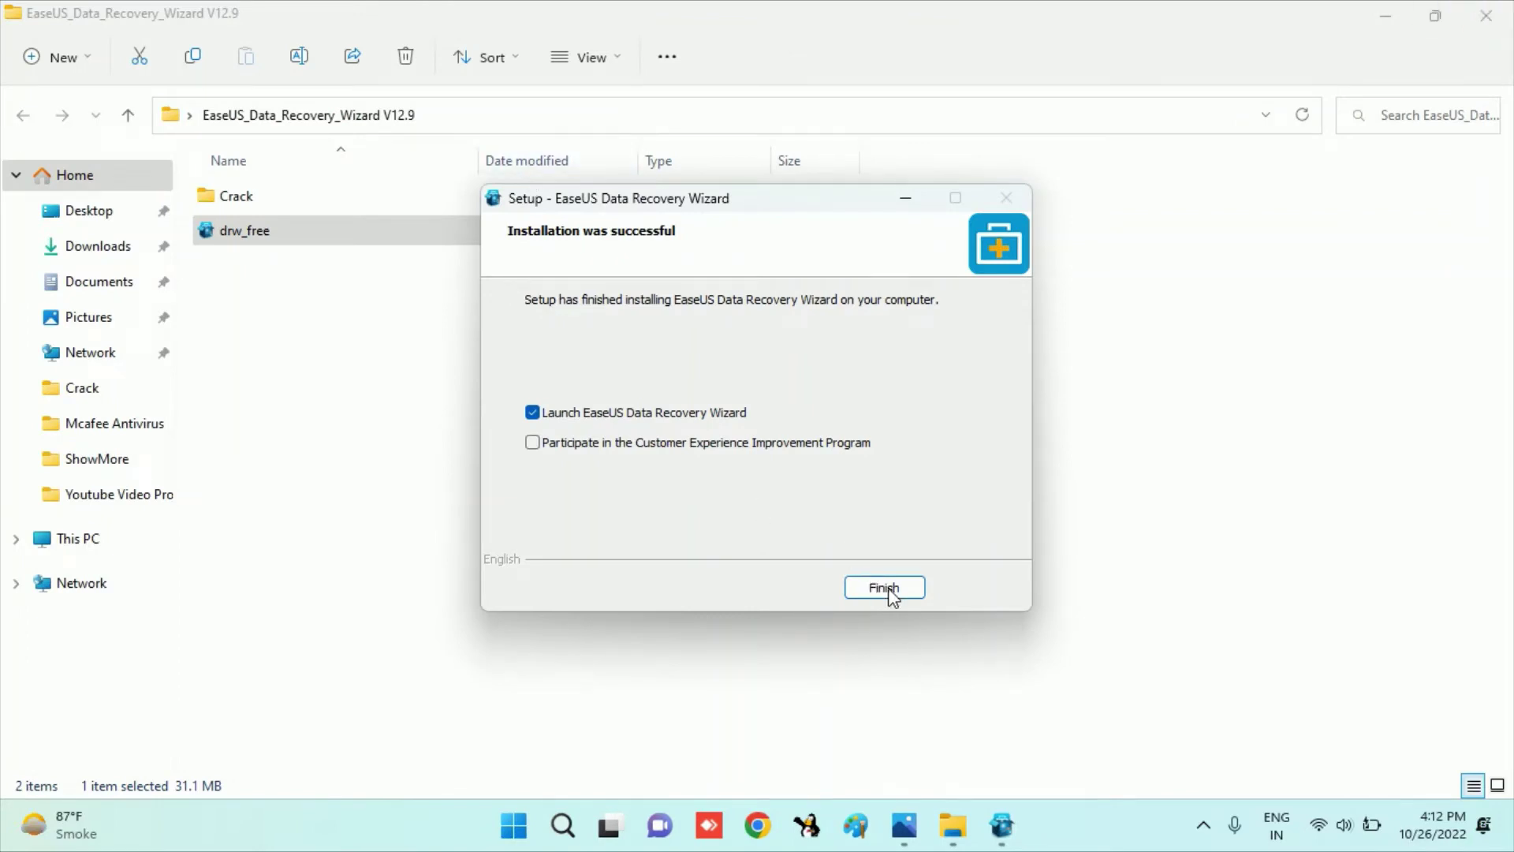
pyautogui.press('Return')
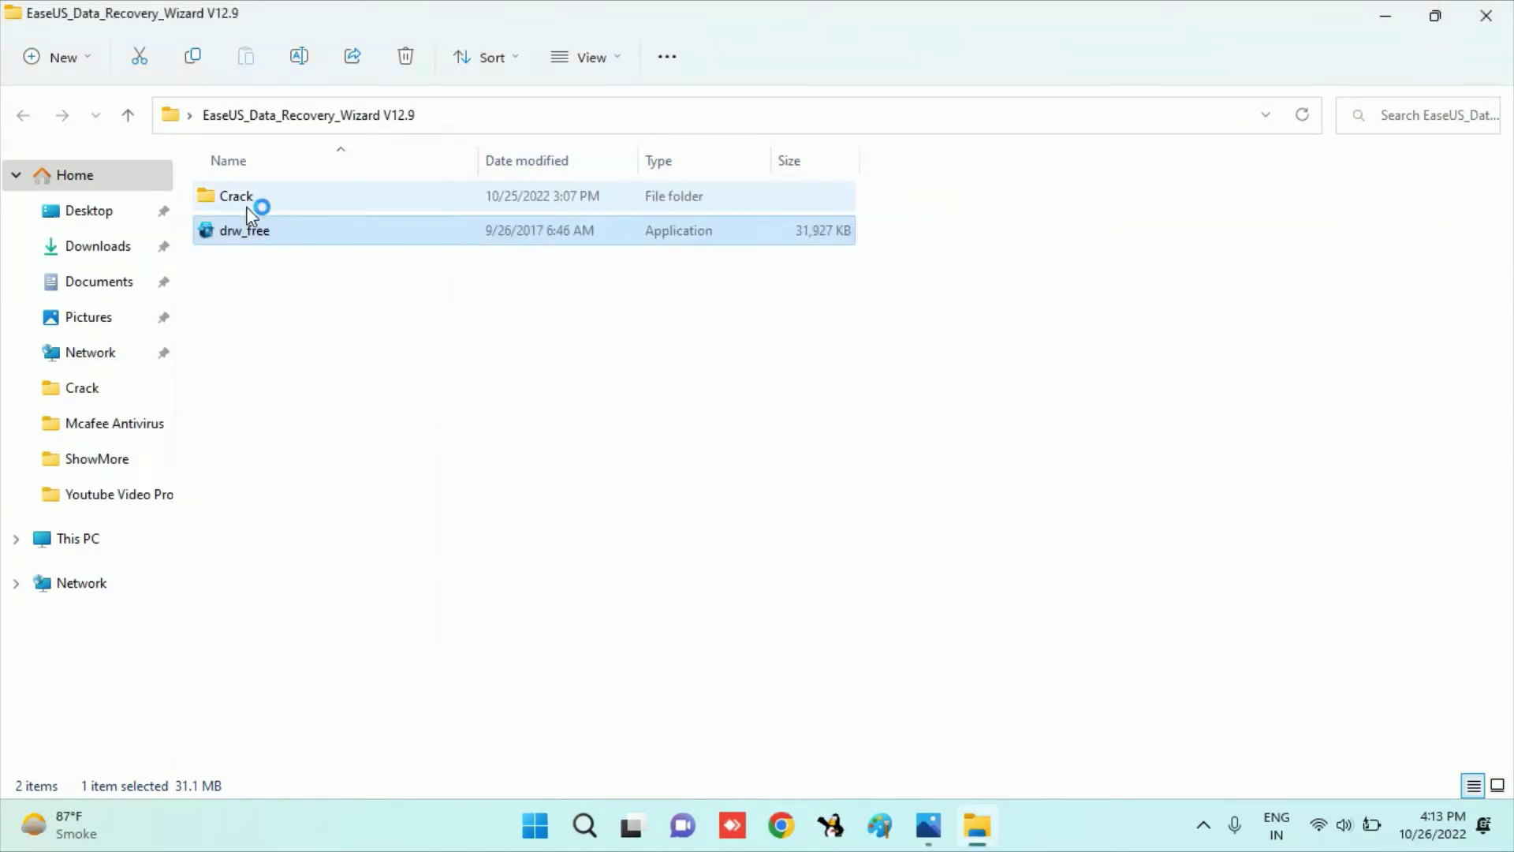
# Open the License code text file from the Crack folder in a maximized window.
pyautogui.click(251, 201)
pyautogui.press('Return')
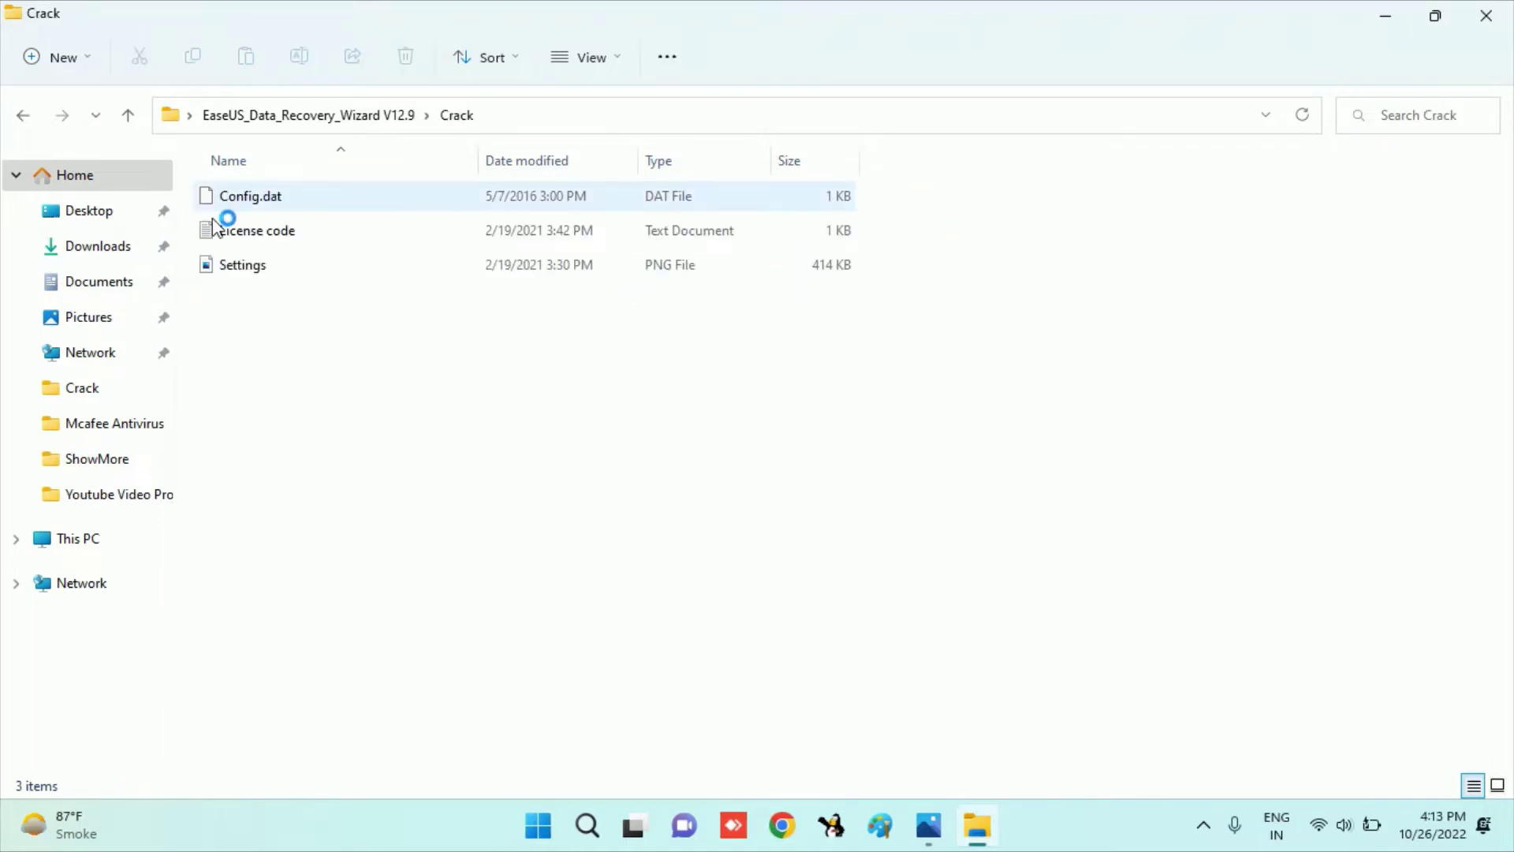
pyautogui.click(263, 238)
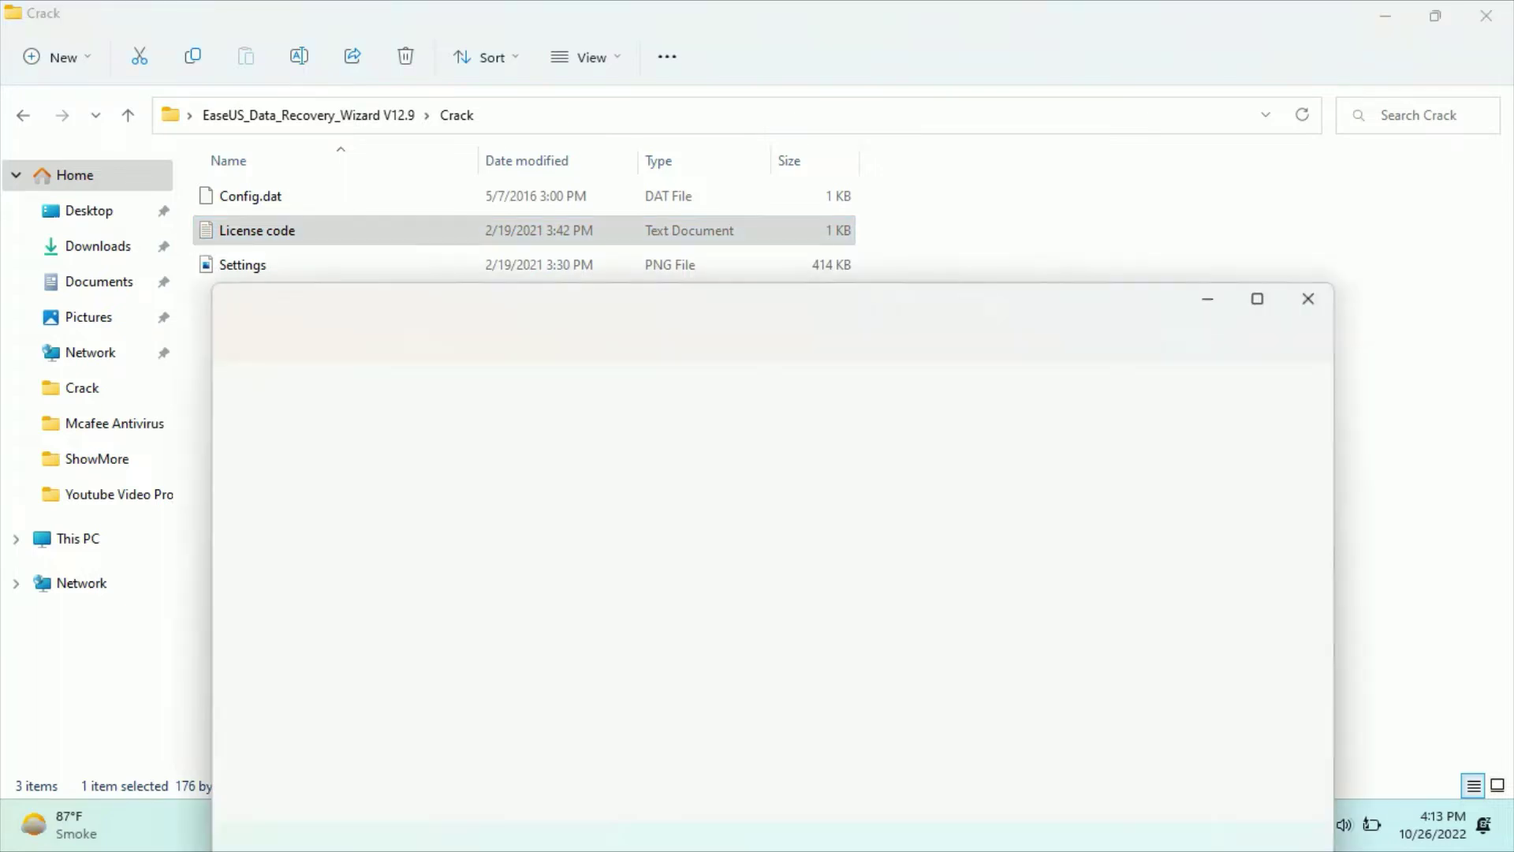
pyautogui.click(1259, 300)
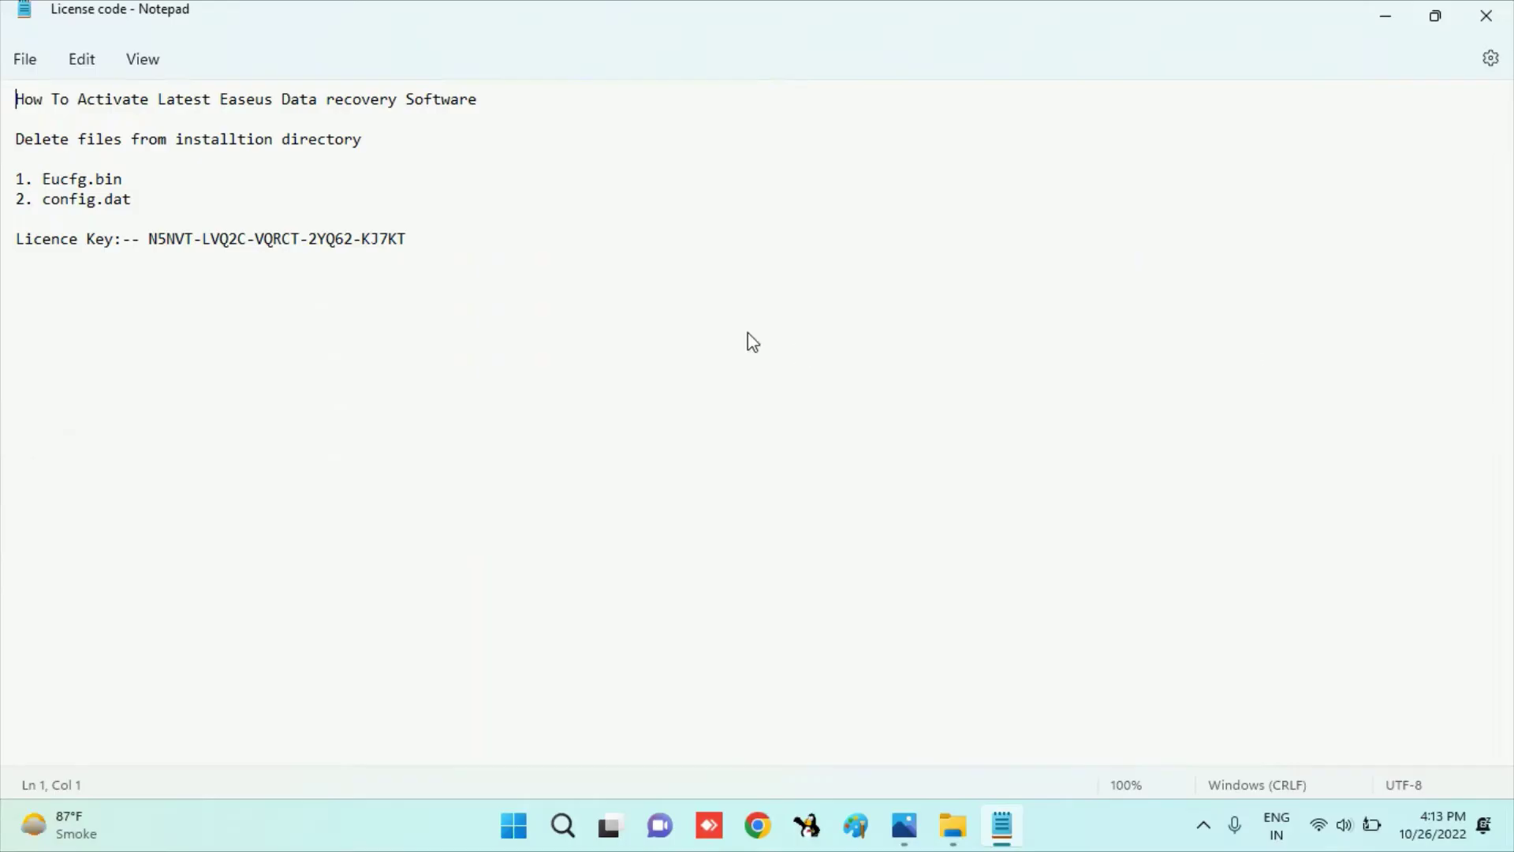
# Enlarge the note's text to 310% and highlight the licence key before minimizing the note.
pyautogui.hotkey('ctrl', '+')
pyautogui.hotkey('ctrl', '+')
pyautogui.hotkey('ctrl', '+')
pyautogui.hotkey('ctrl', '+')
pyautogui.hotkey('ctrl', '+')
pyautogui.hotkey('ctrl', '+')
pyautogui.hotkey('ctrl', '+')
pyautogui.hotkey('ctrl', '+')
pyautogui.hotkey('ctrl', '+')
pyautogui.hotkey('ctrl', '+')
pyautogui.hotkey('ctrl', '+')
pyautogui.hotkey('ctrl', '+')
pyautogui.hotkey('ctrl', '+')
pyautogui.hotkey('ctrl', '+')
pyautogui.hotkey('ctrl', '+')
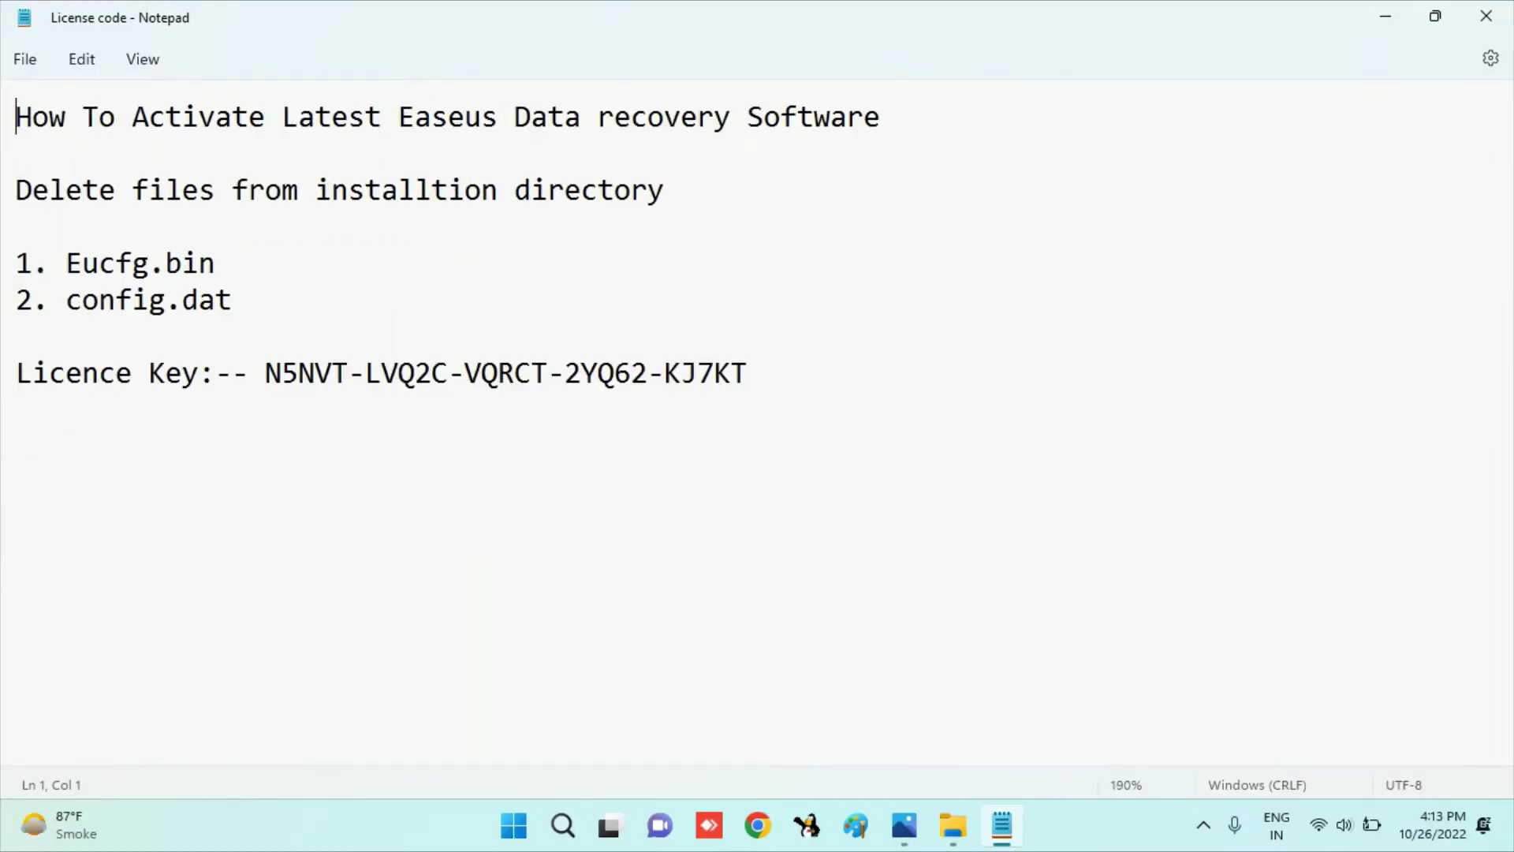
pyautogui.hotkey('ctrl', '+')
pyautogui.hotkey('ctrl', '+')
pyautogui.hotkey('ctrl', '+')
pyautogui.hotkey('ctrl', '+')
pyautogui.hotkey('ctrl', '+')
pyautogui.hotkey('ctrl', '+')
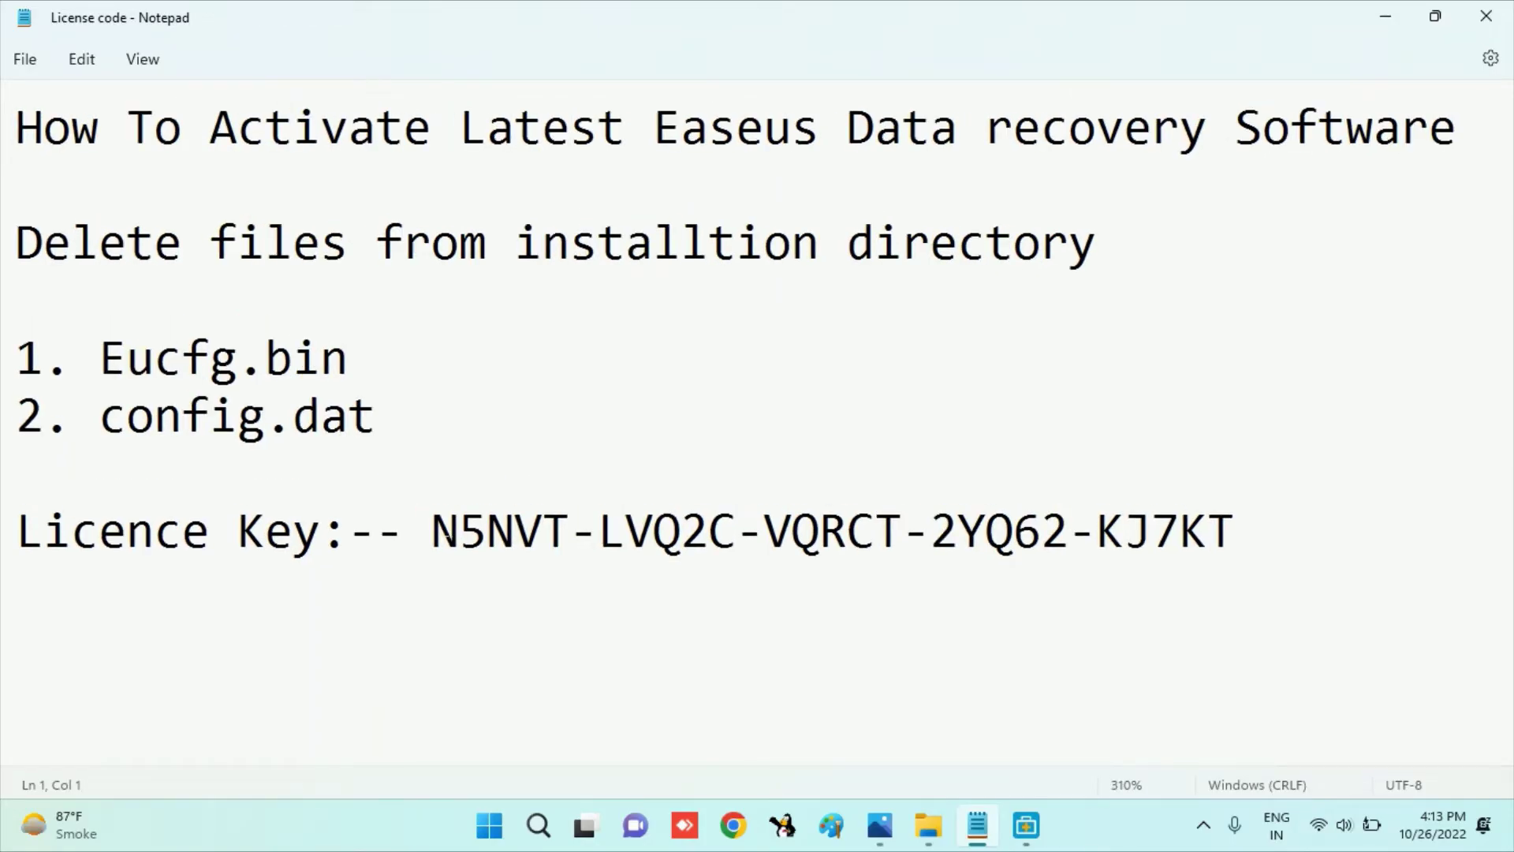
pyautogui.moveTo(432, 530); pyautogui.dragTo(1235, 530)
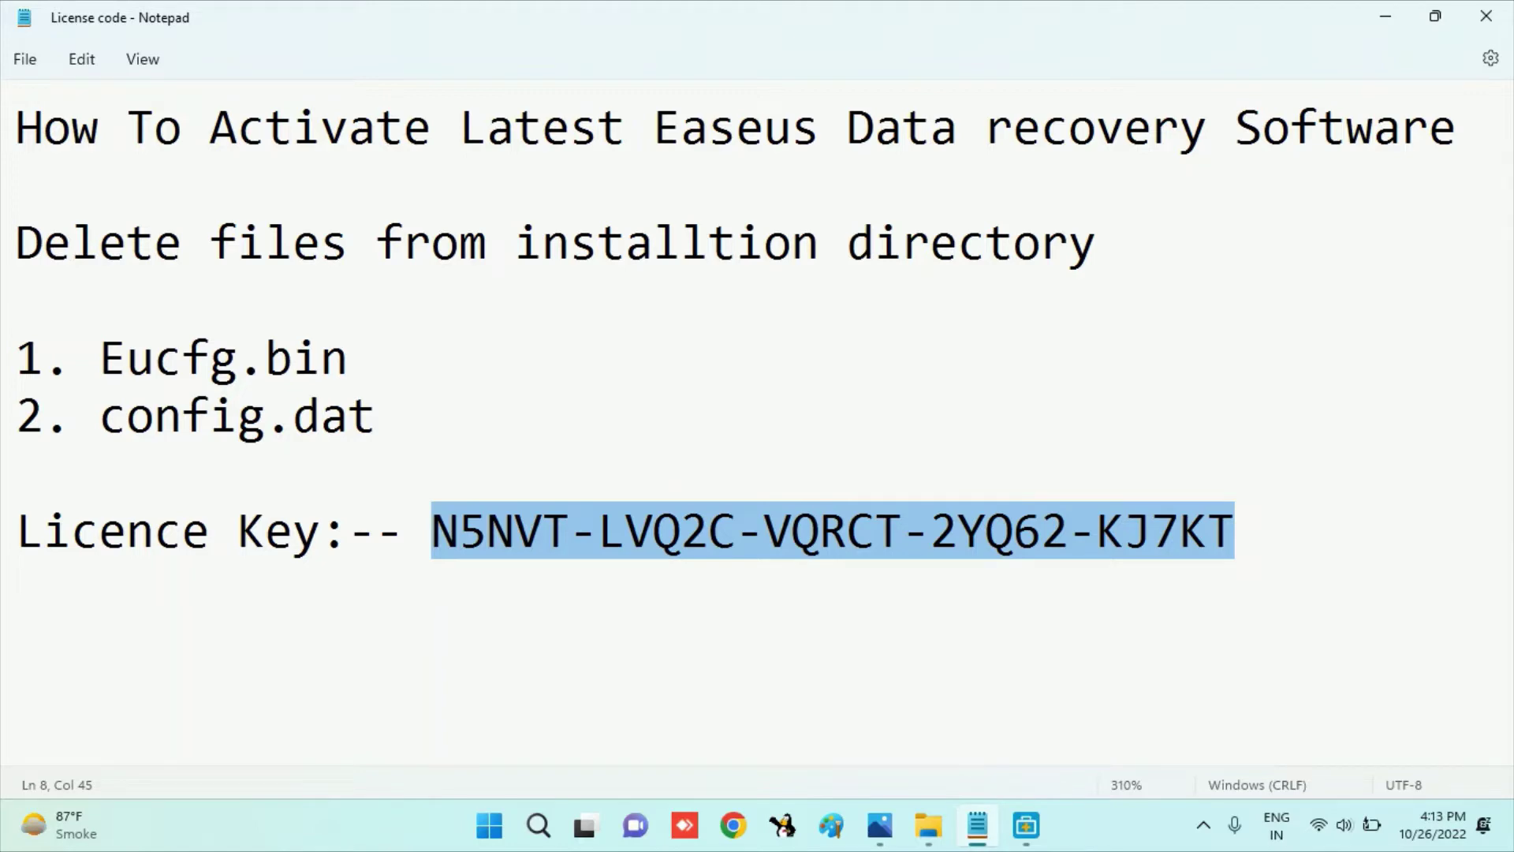
pyautogui.click(1386, 17)
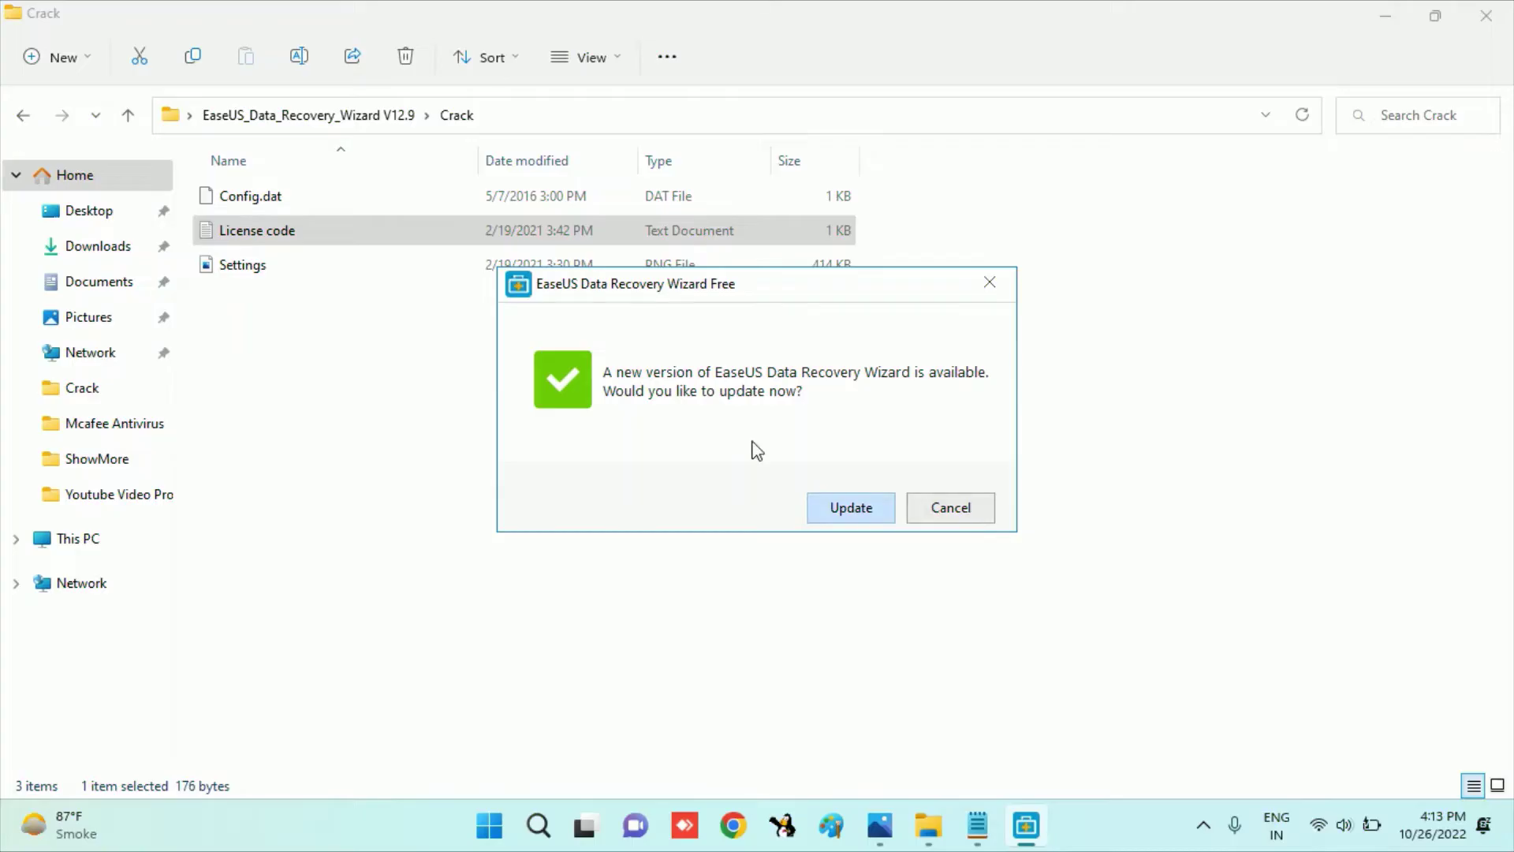
# Decline the EaseUS Data Recovery Wizard update and minimize the Crack folder window.
pyautogui.click(948, 510)
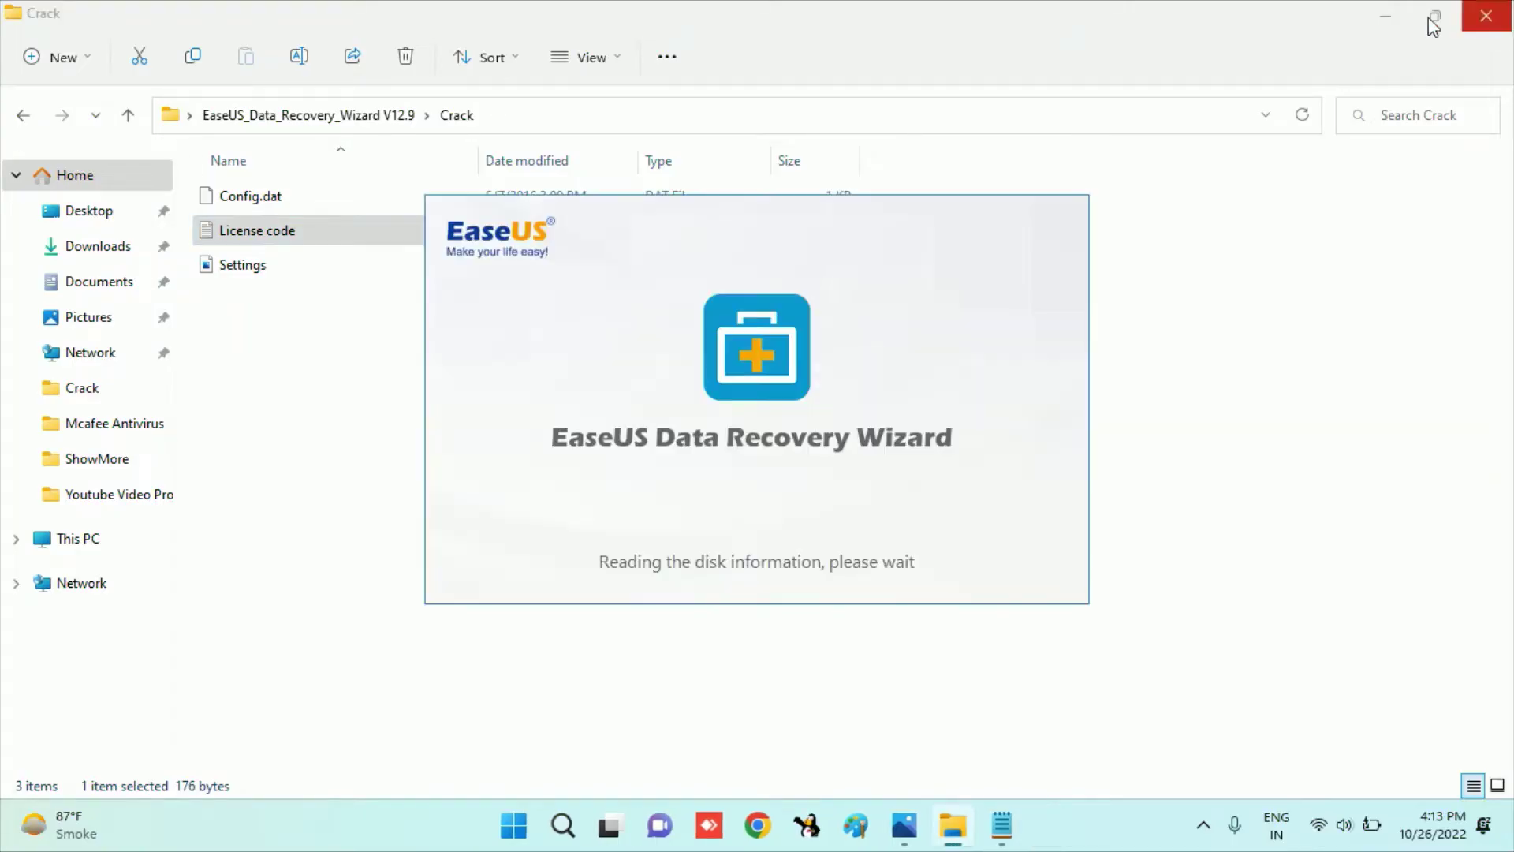
pyautogui.click(1386, 22)
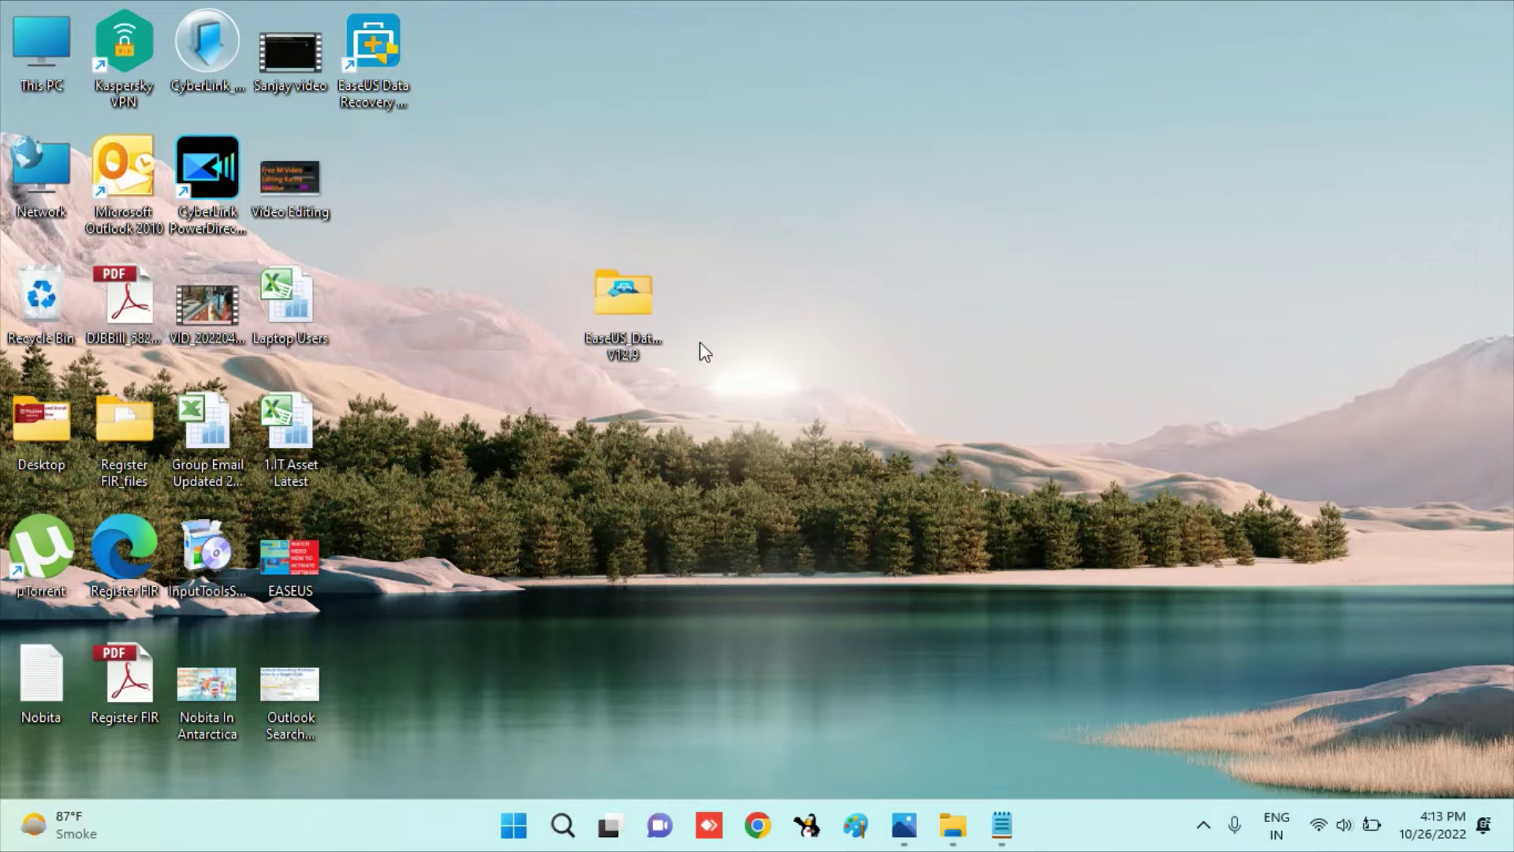
pyautogui.click(896, 402)
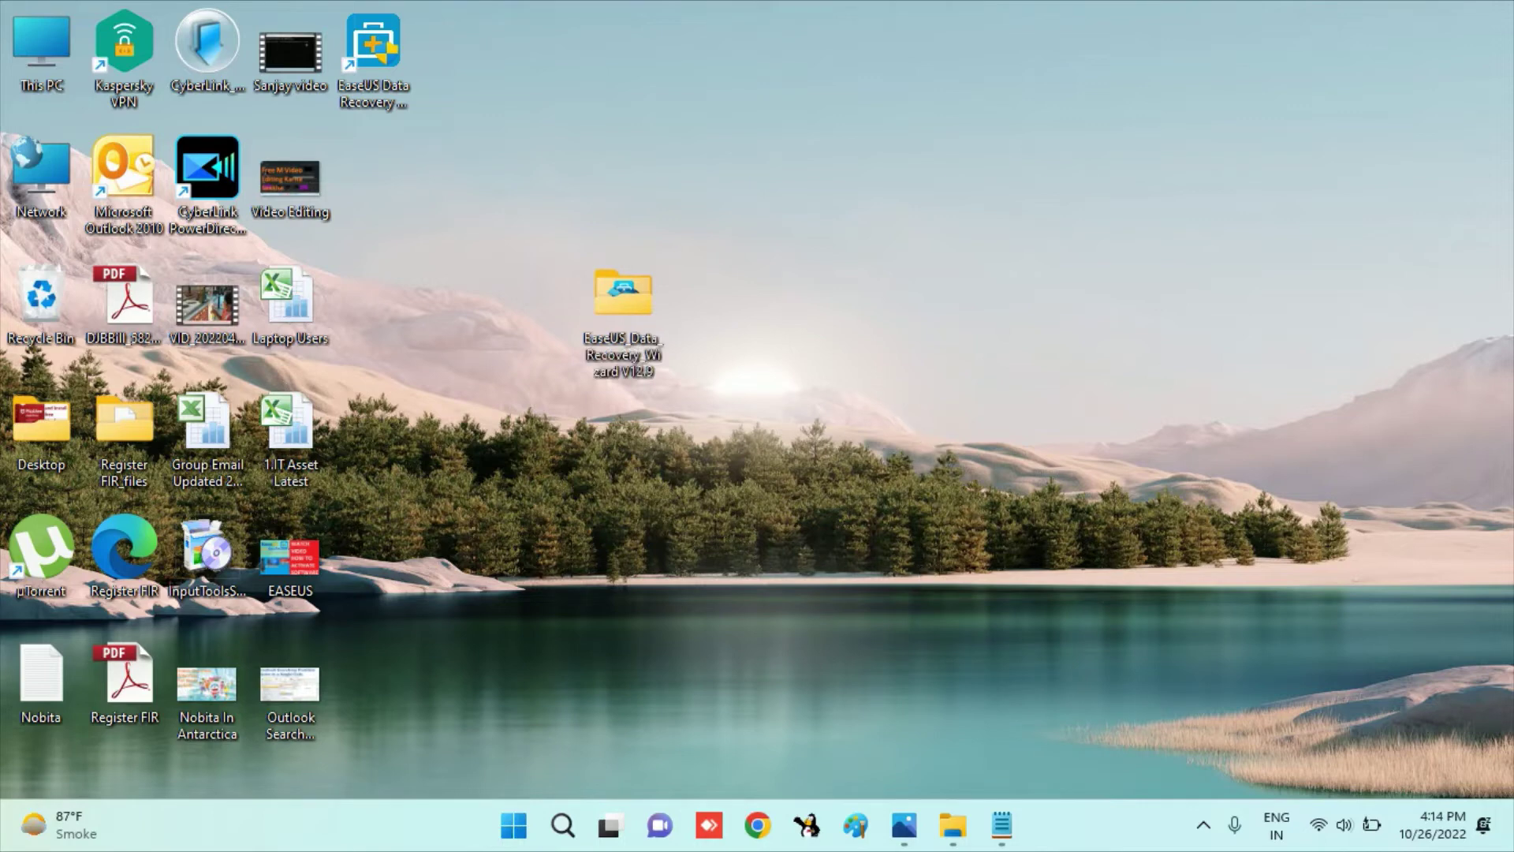
pyautogui.rightClick(948, 460)
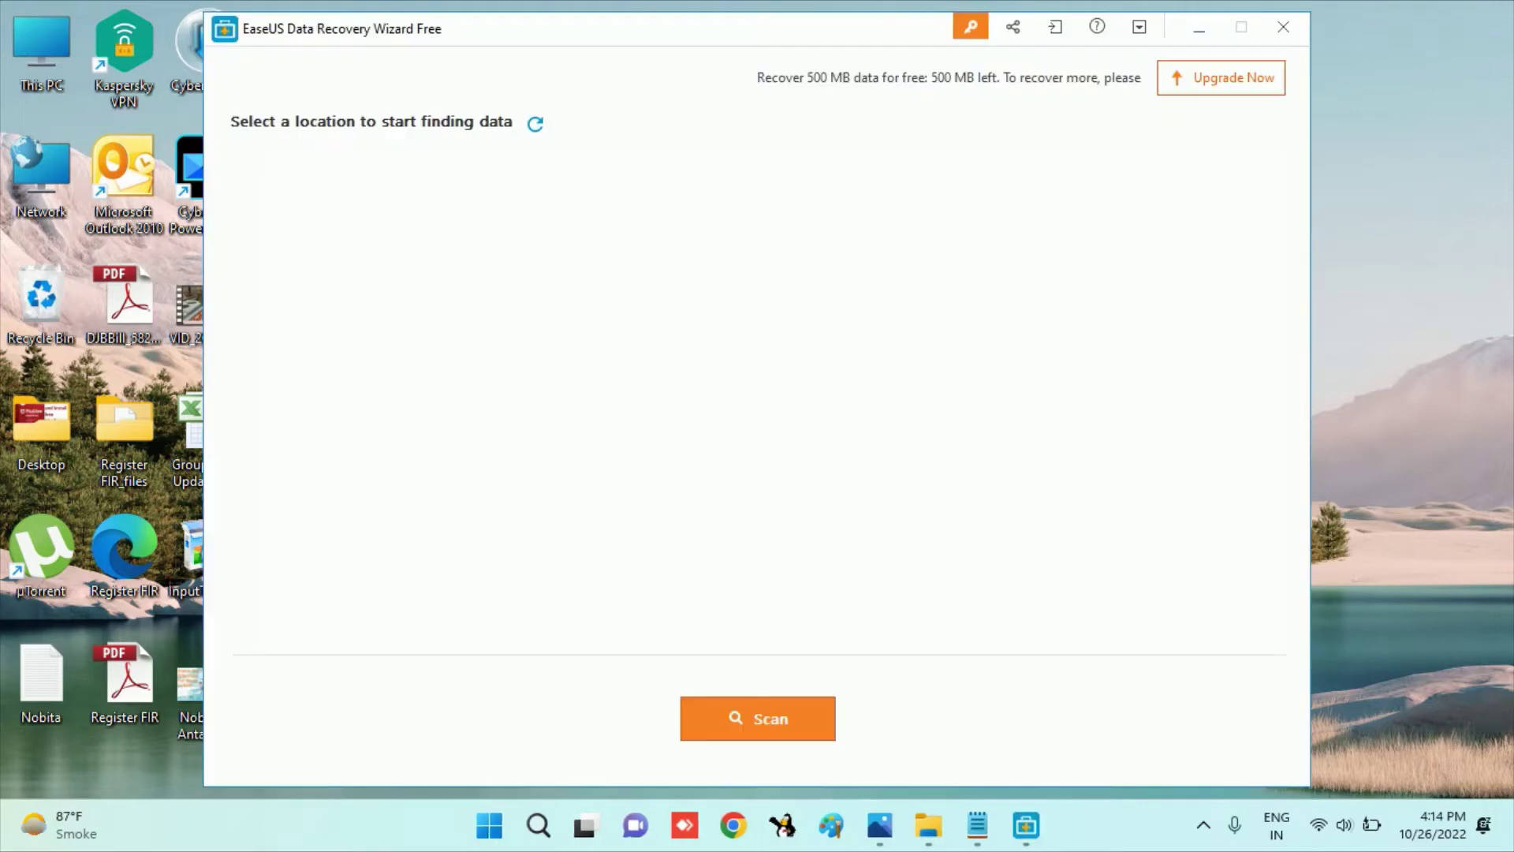
# Exit EaseUS Data Recovery Wizard Free and confirm closing it.
pyautogui.click(839, 41)
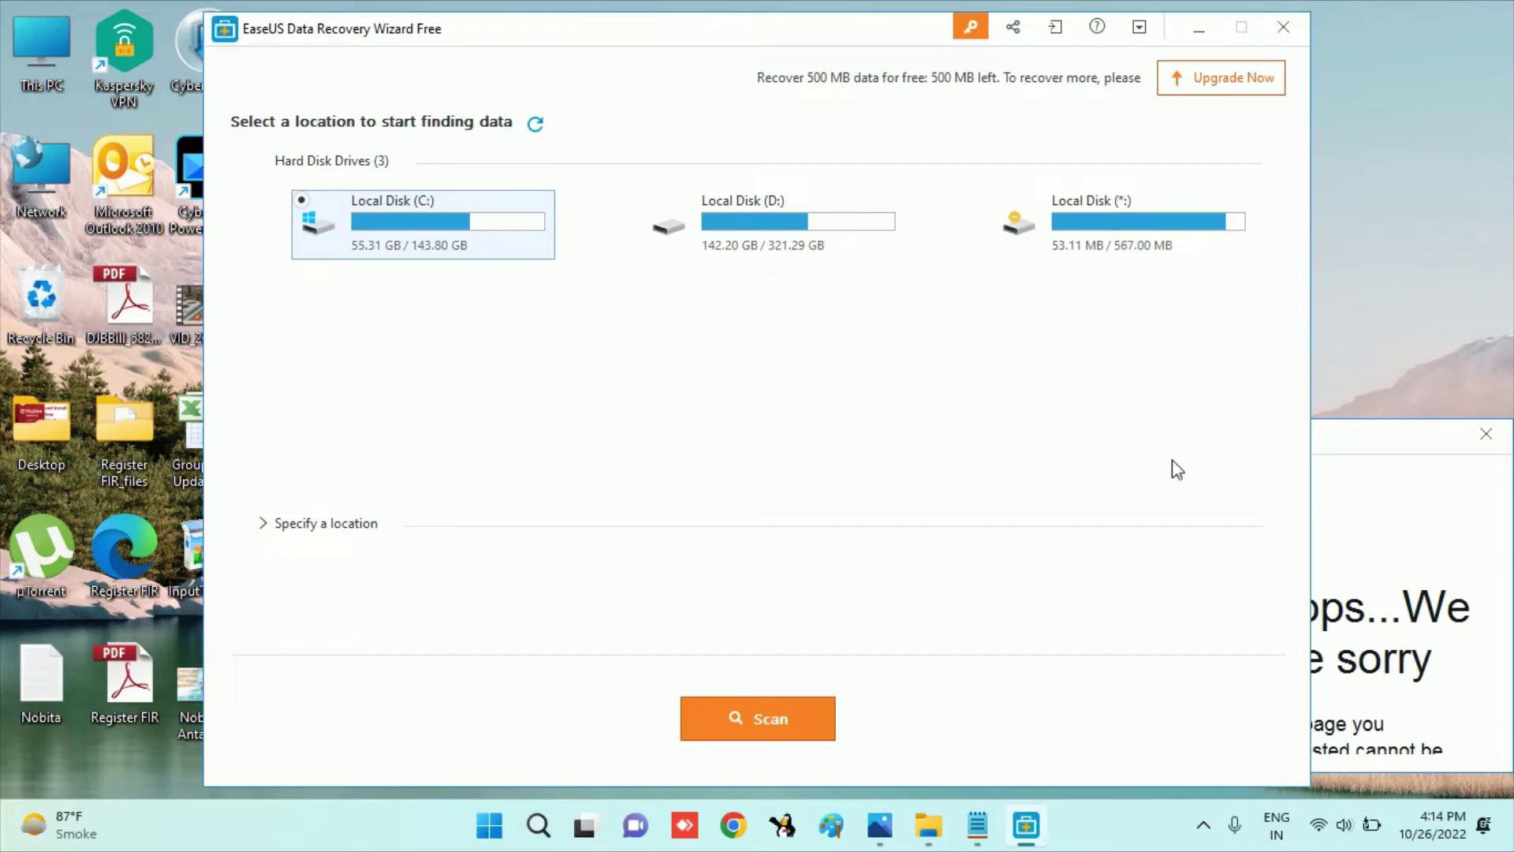
pyautogui.click(1284, 32)
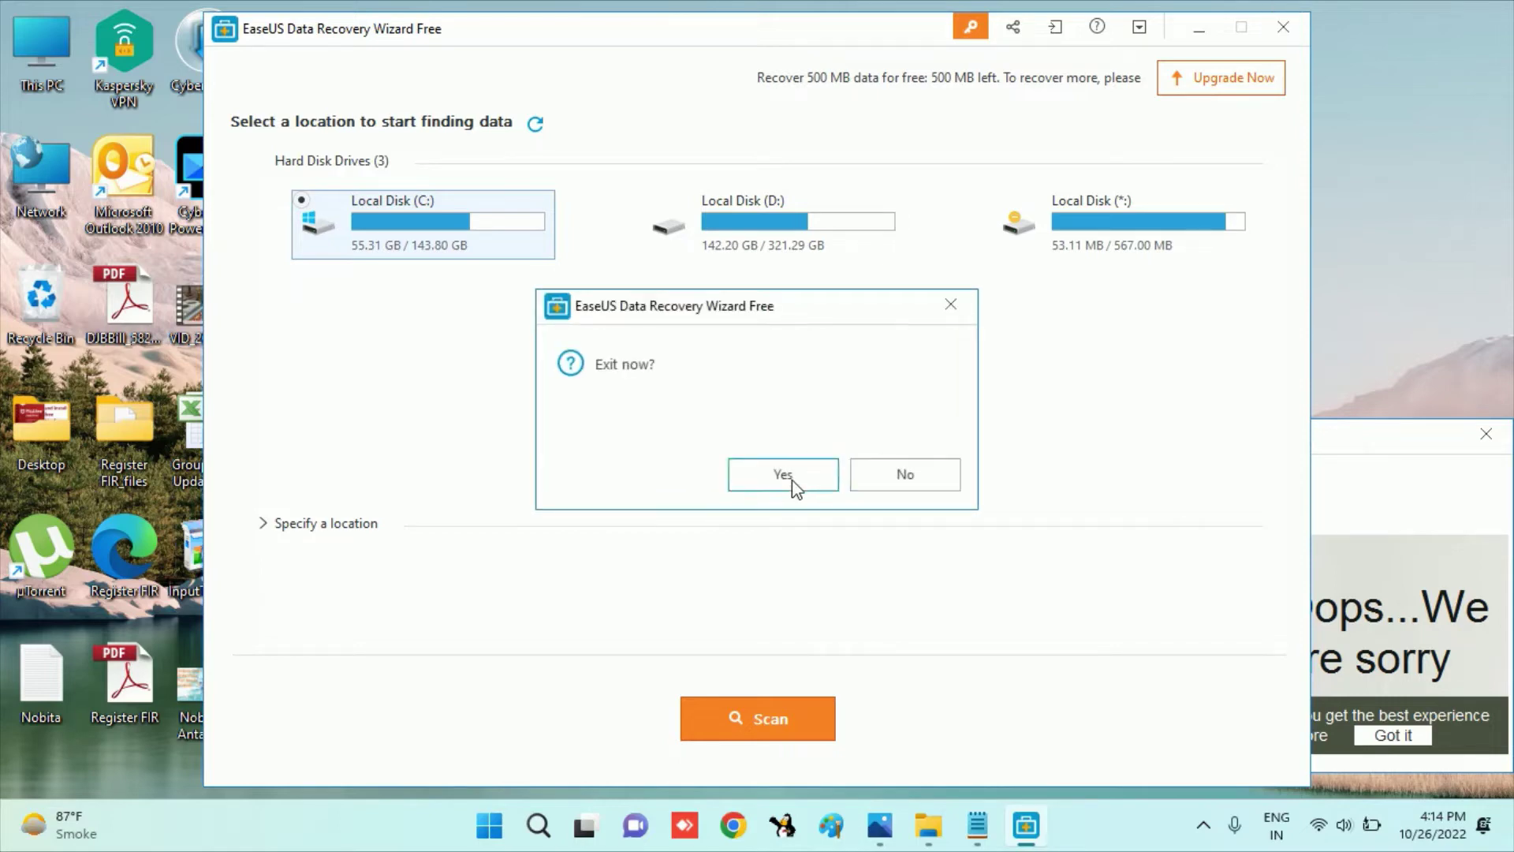
pyautogui.click(780, 483)
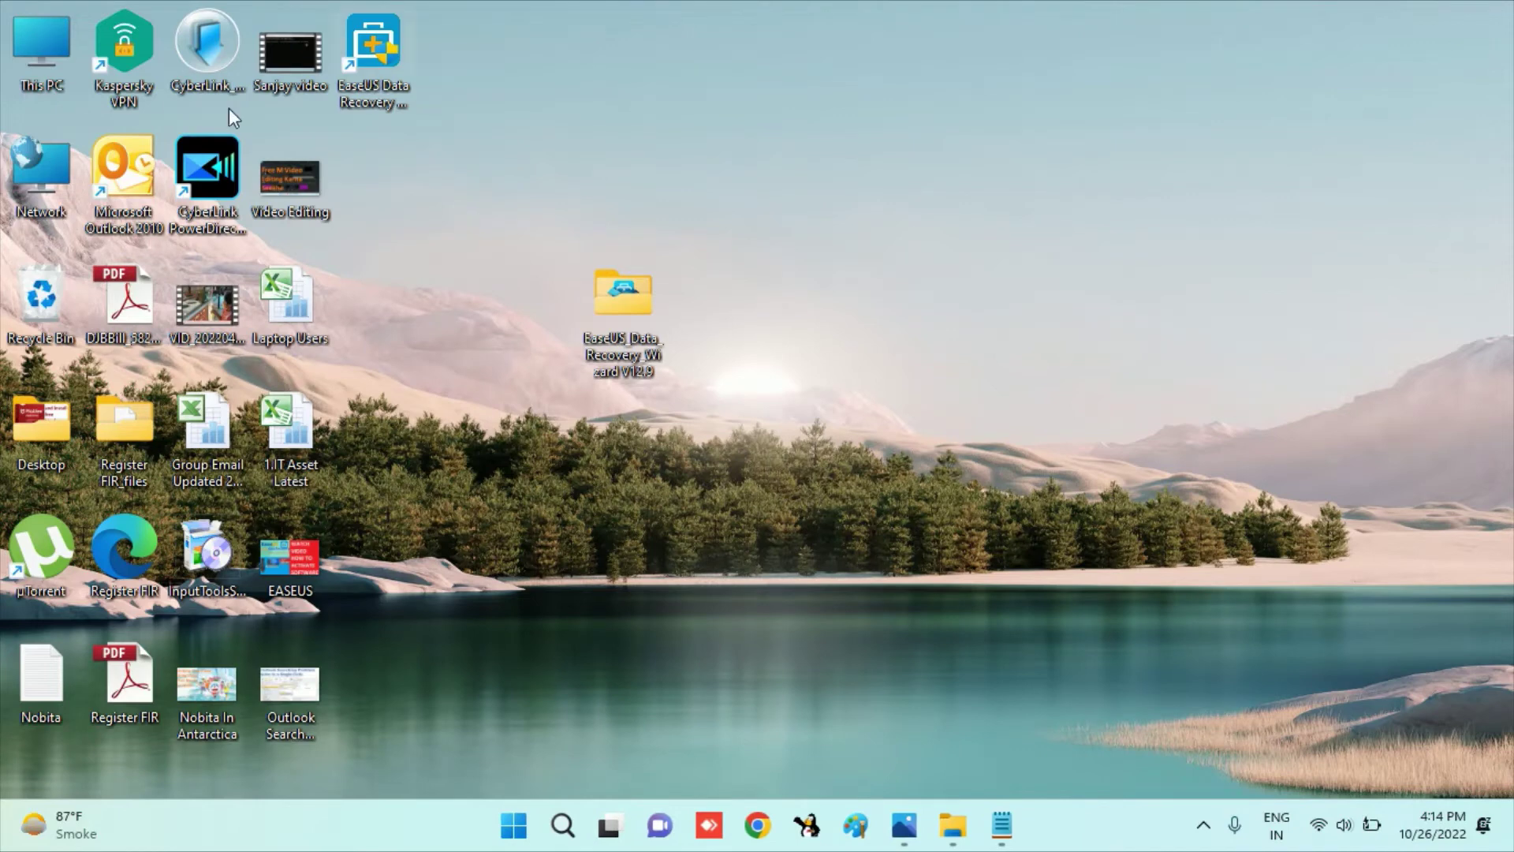
# Open the installation folder C:\Program Files\EaseUS\EaseUS Data Recovery Wizard in File Explorer.
pyautogui.press('super+e')
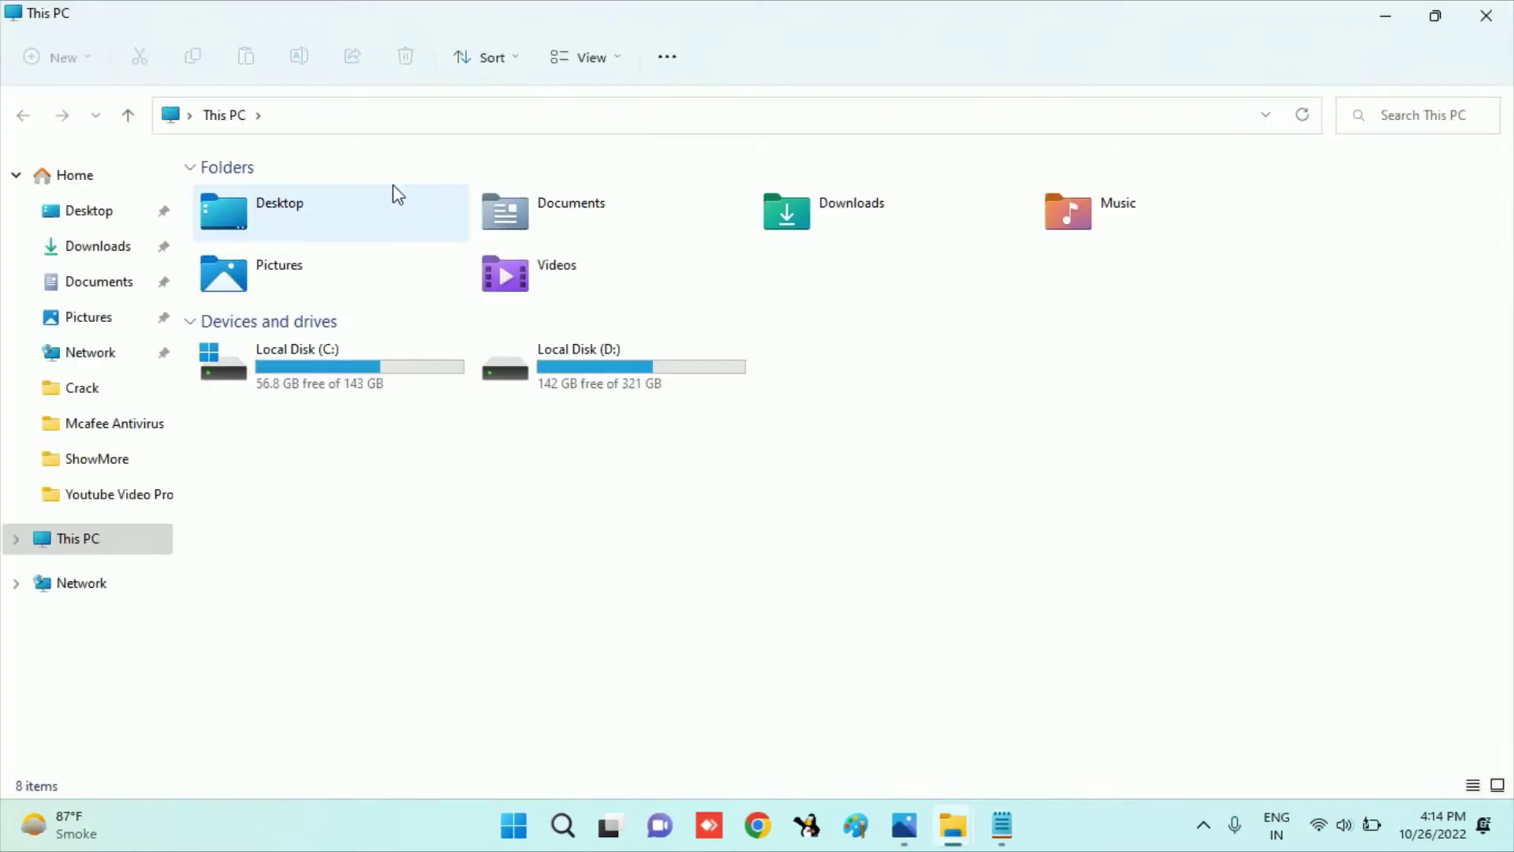
pyautogui.doubleClick(284, 382)
pyautogui.doubleClick(254, 406)
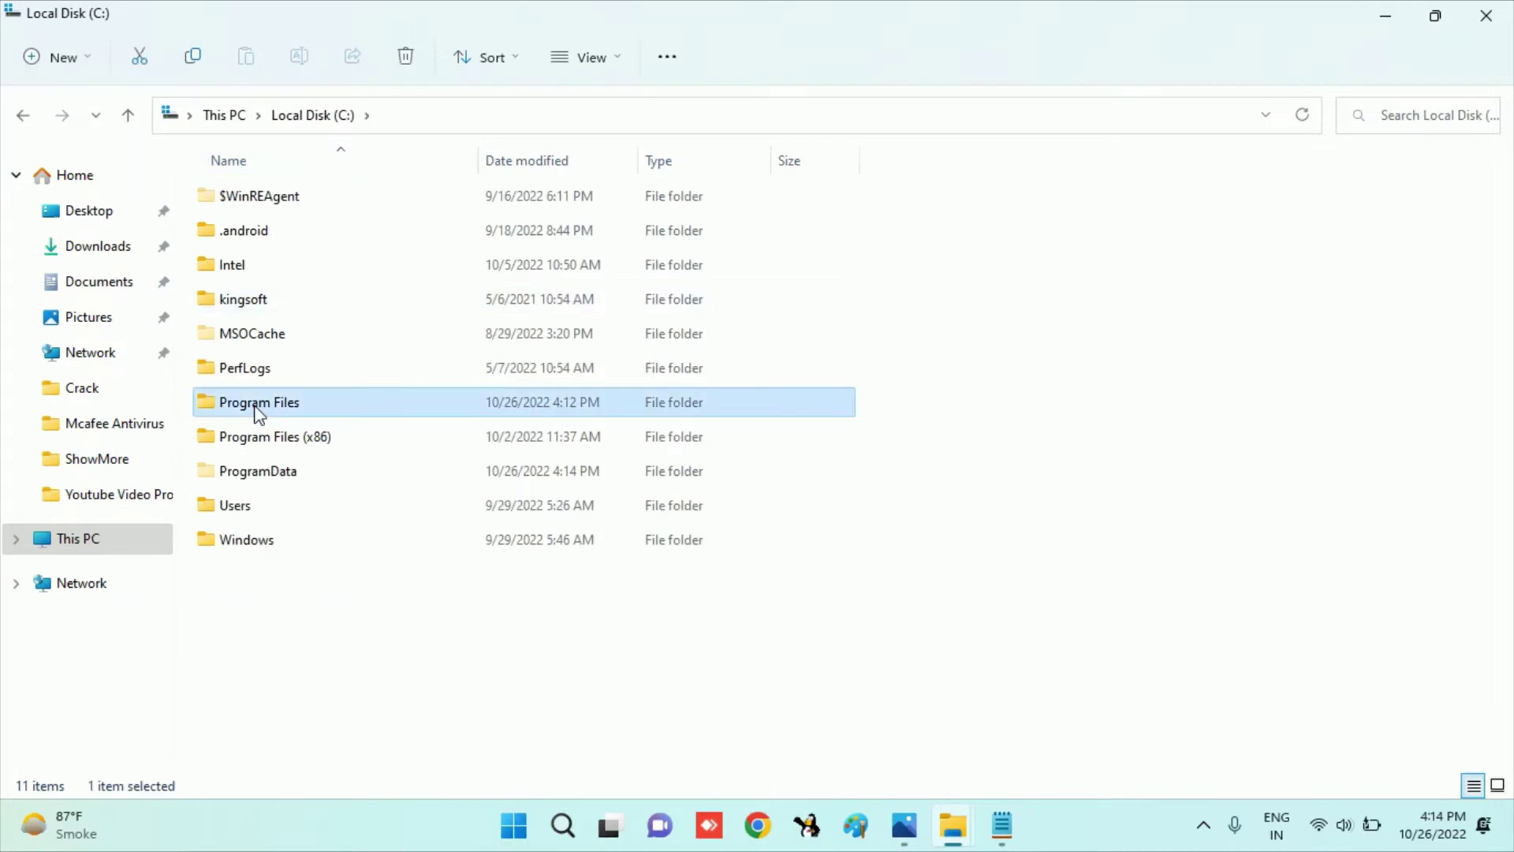
pyautogui.click(267, 374)
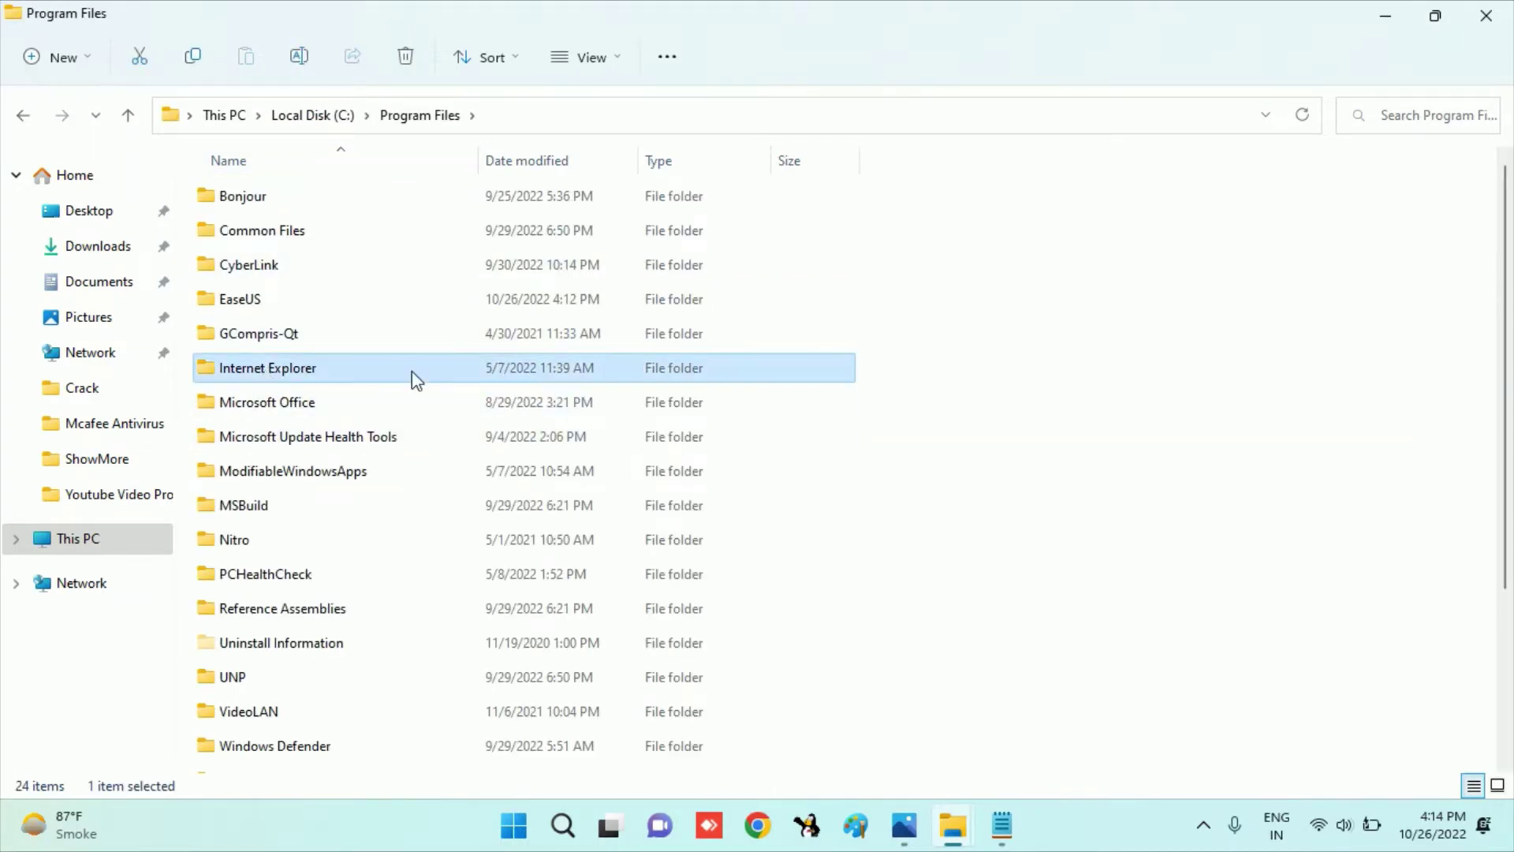
pyautogui.press('Up')
pyautogui.press('Up')
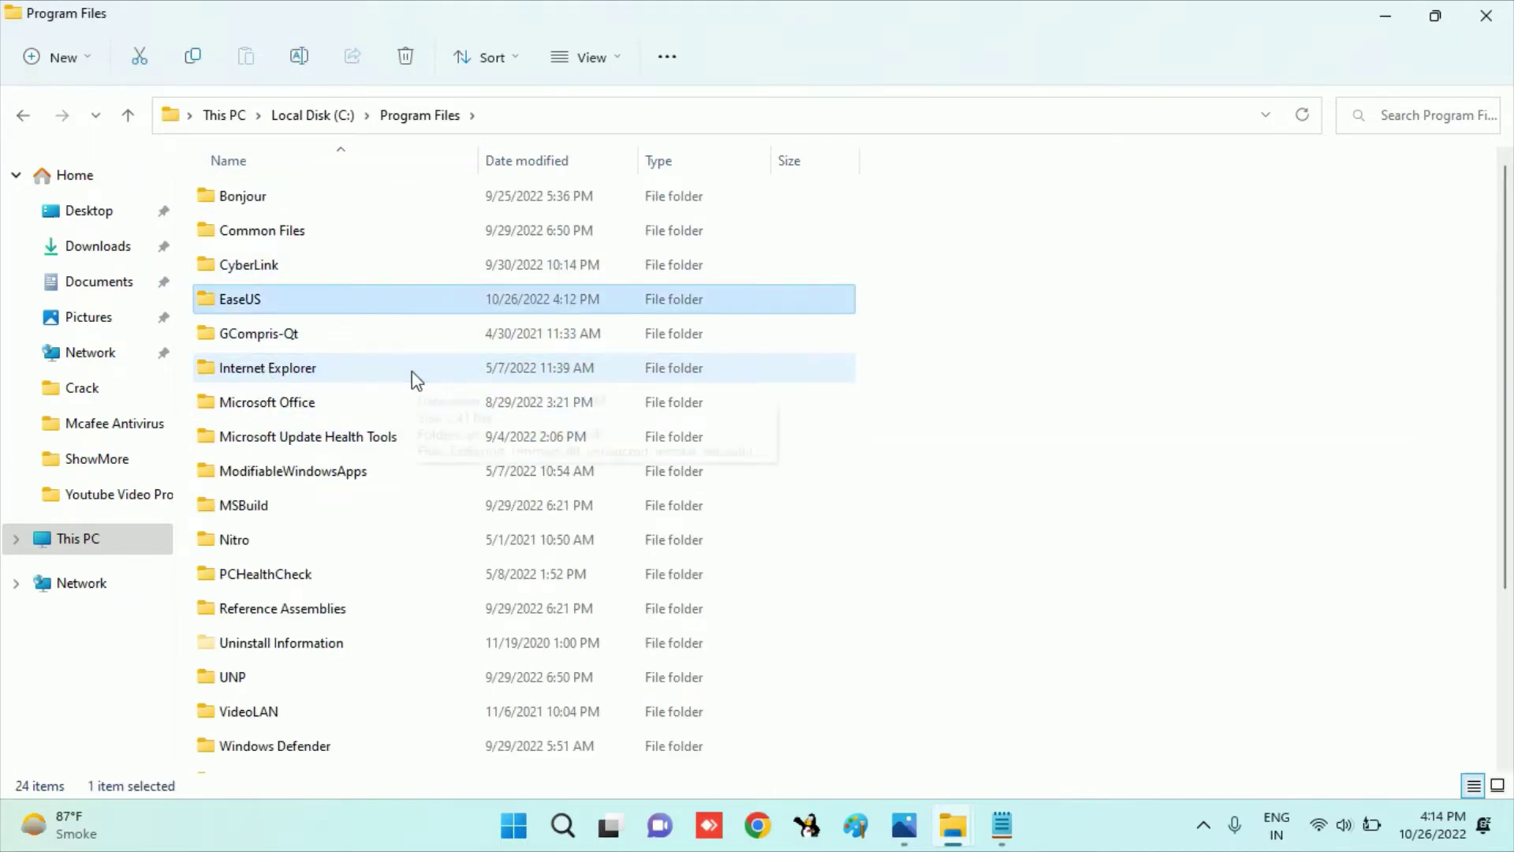
pyautogui.doubleClick(254, 303)
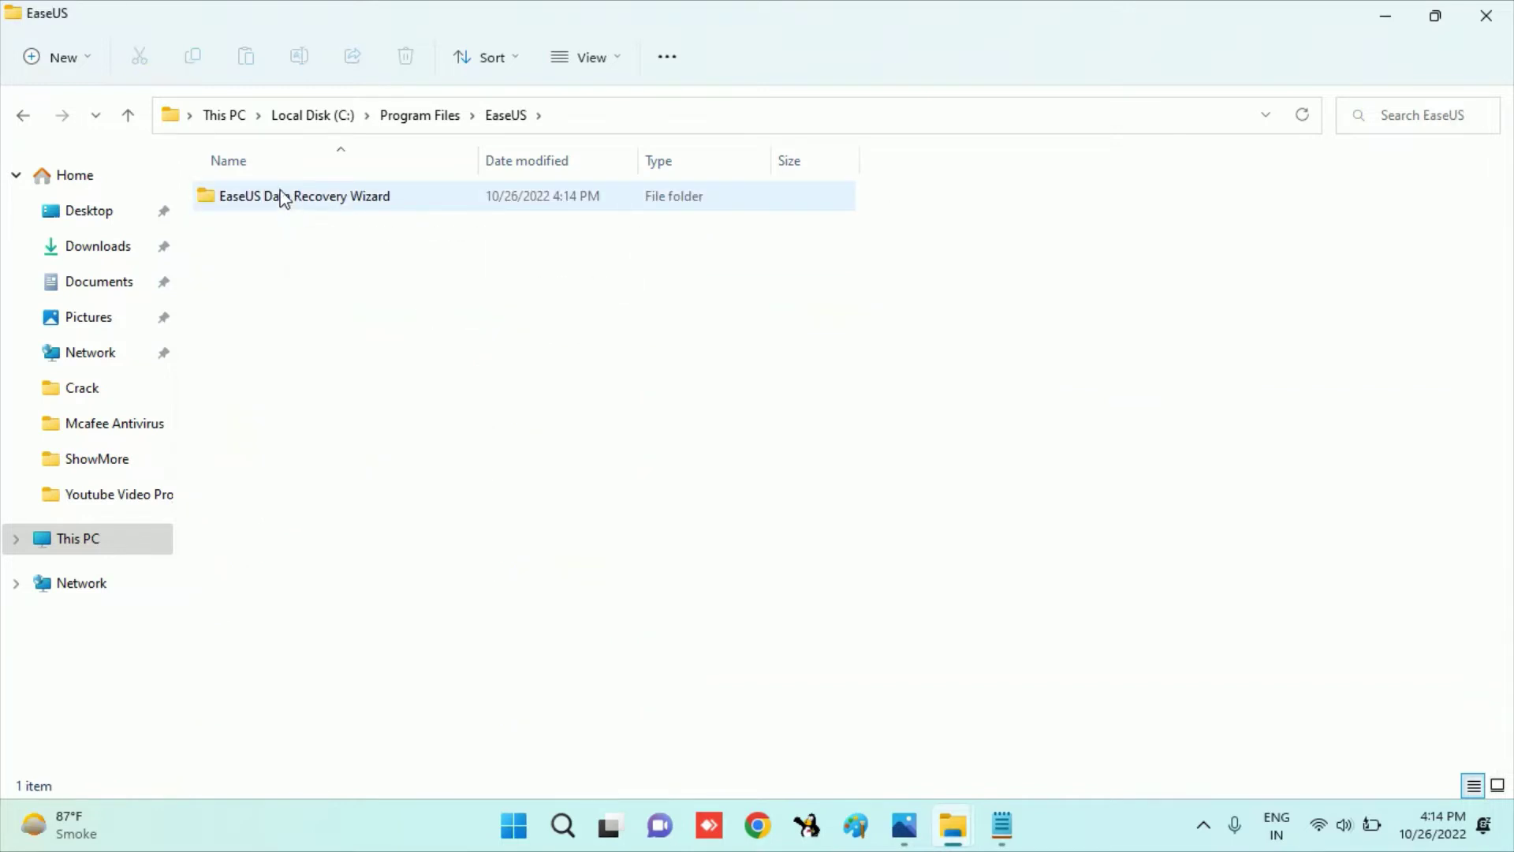
pyautogui.doubleClick(283, 199)
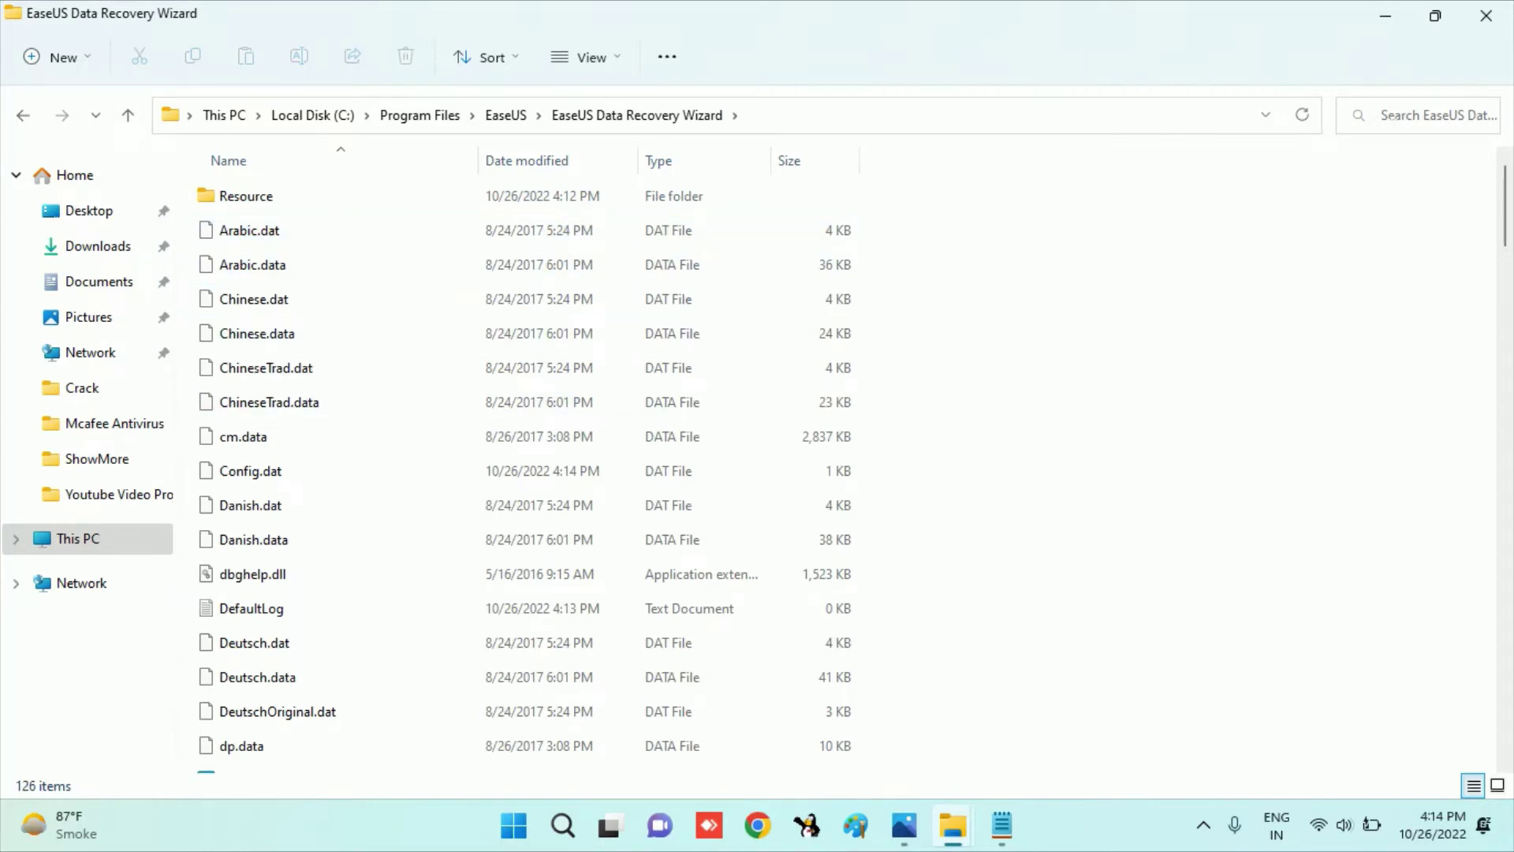
# Search the installation folder for "eucfg".
pyautogui.click(1402, 115)
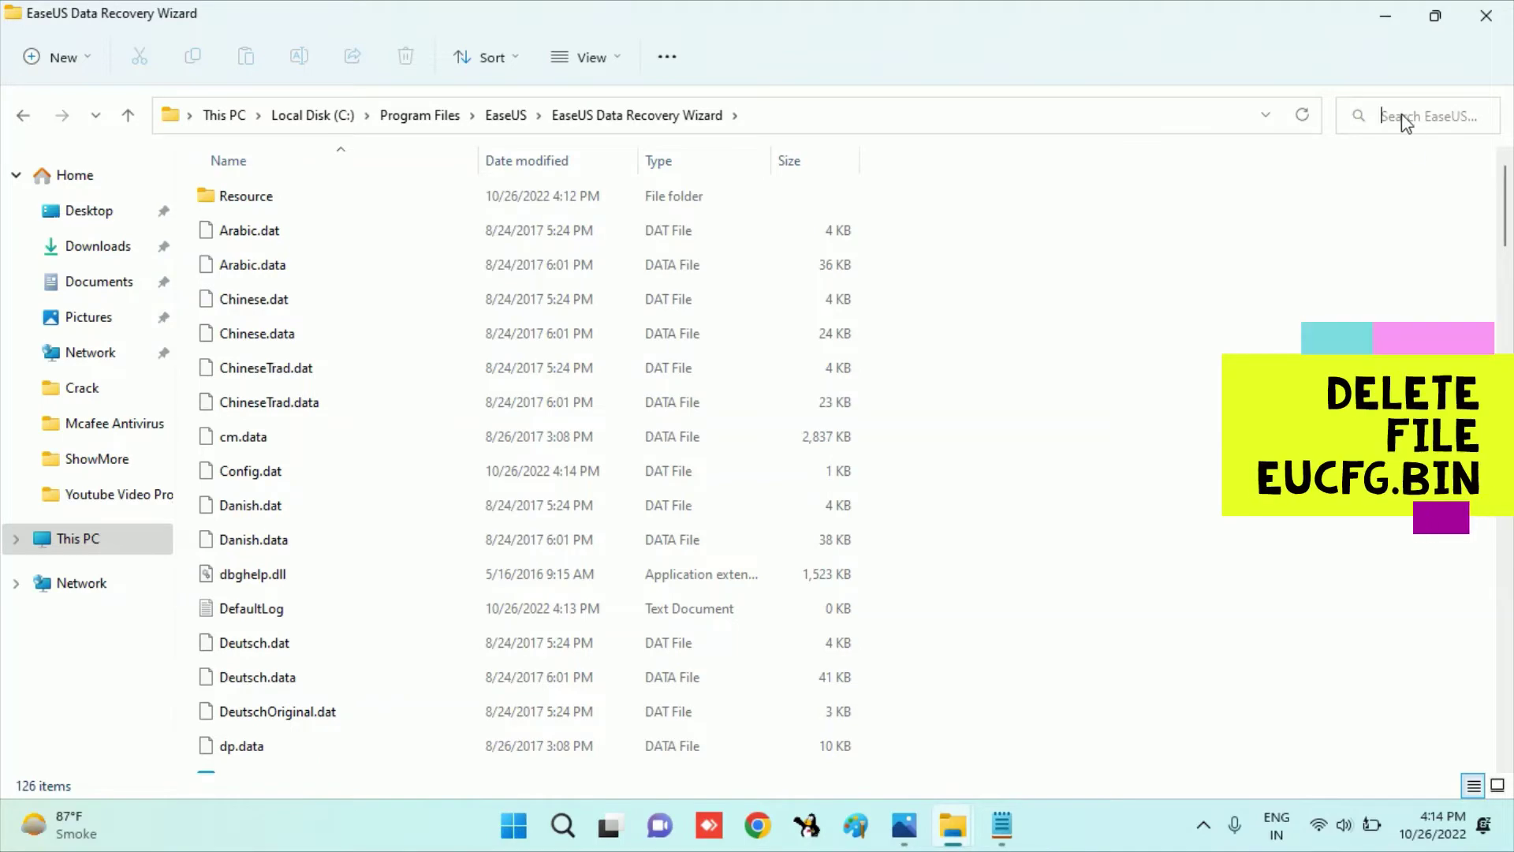
pyautogui.write('euc')
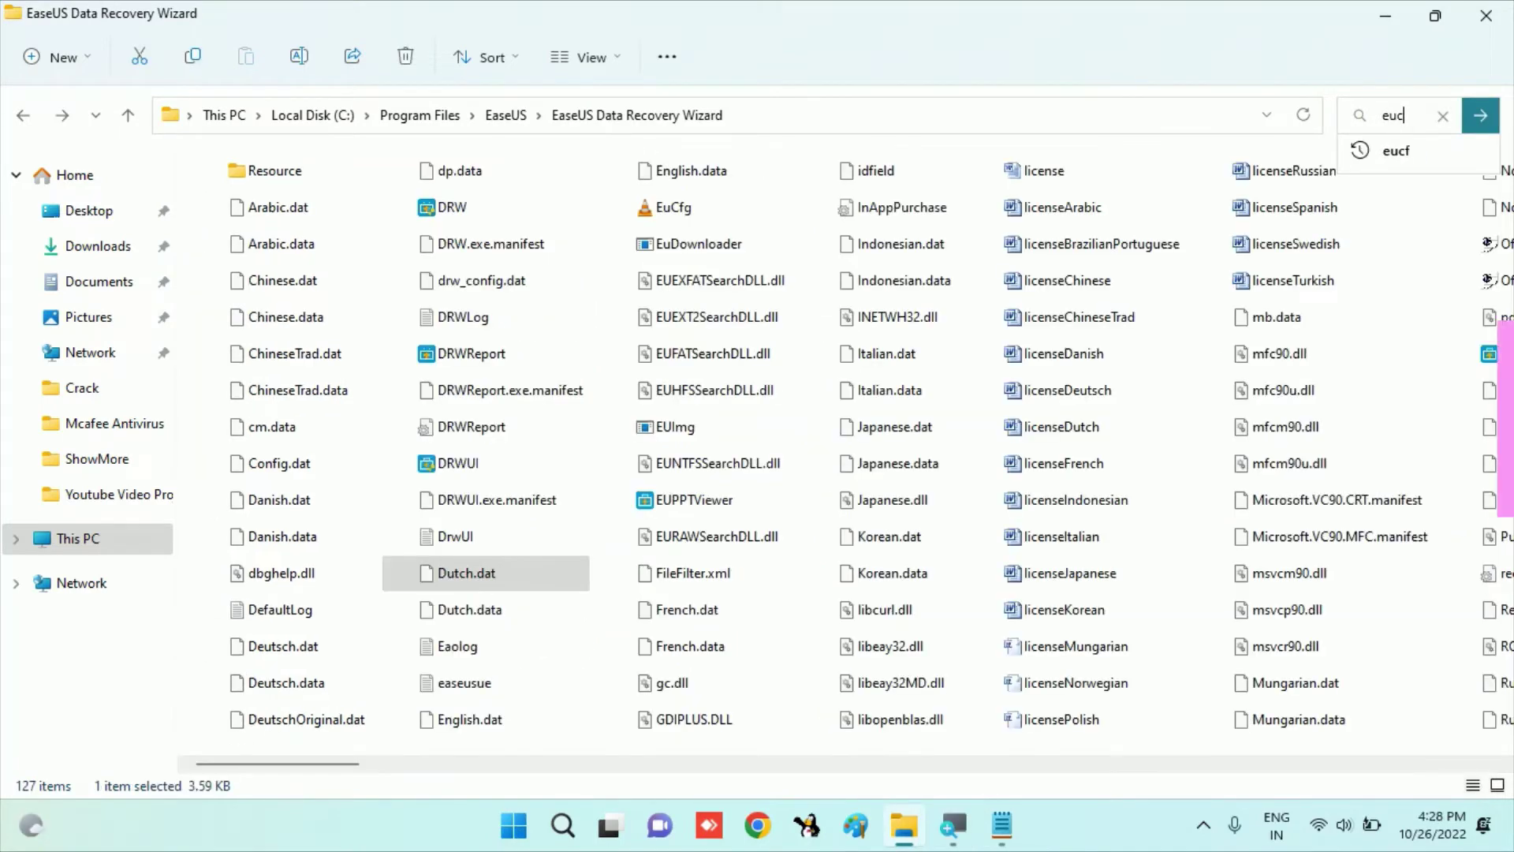
pyautogui.write('f')
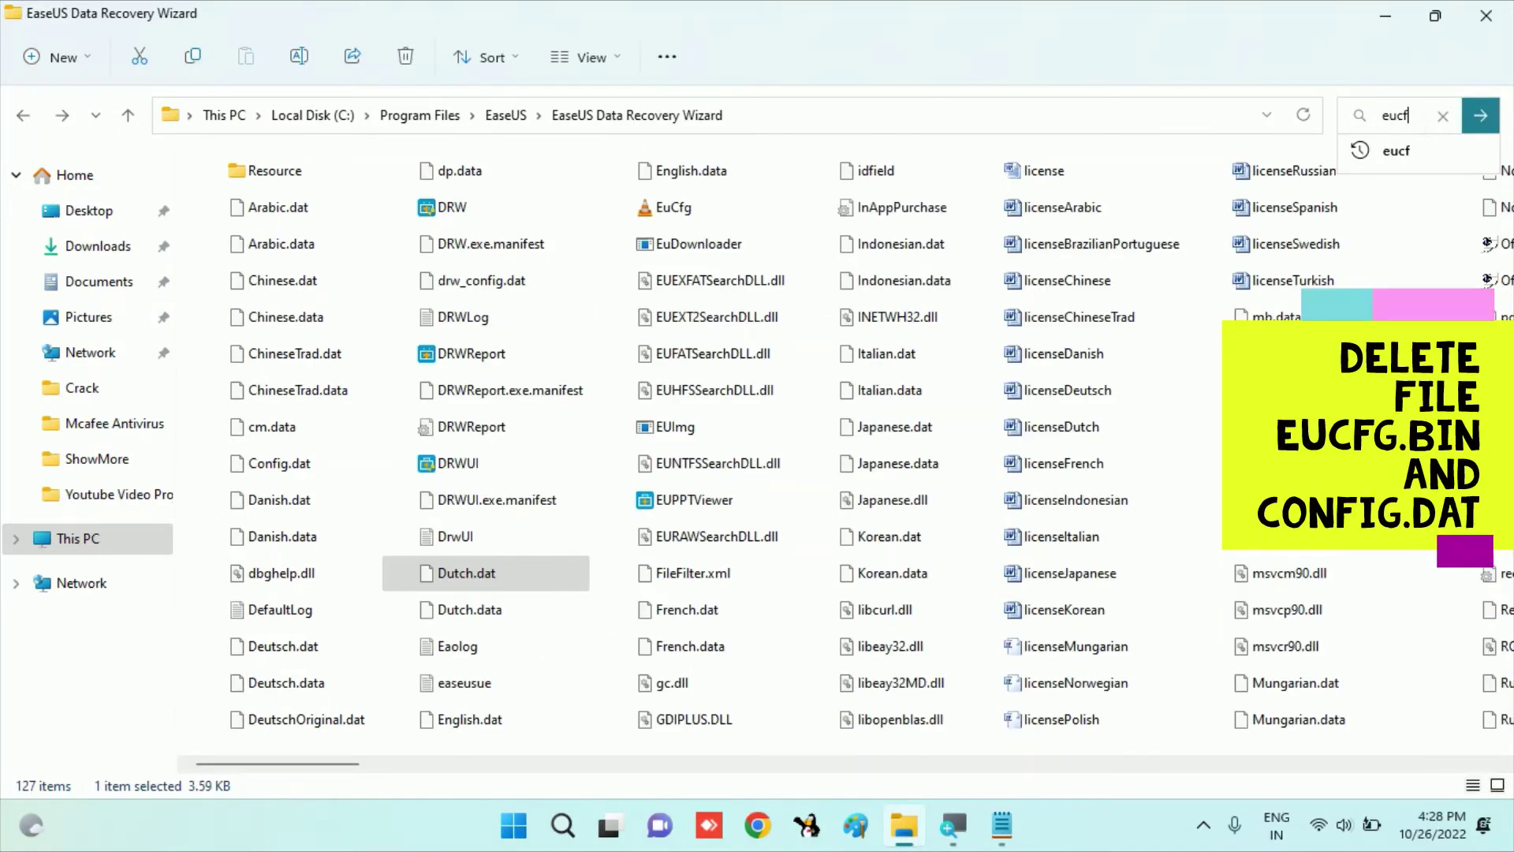
pyautogui.write('g')
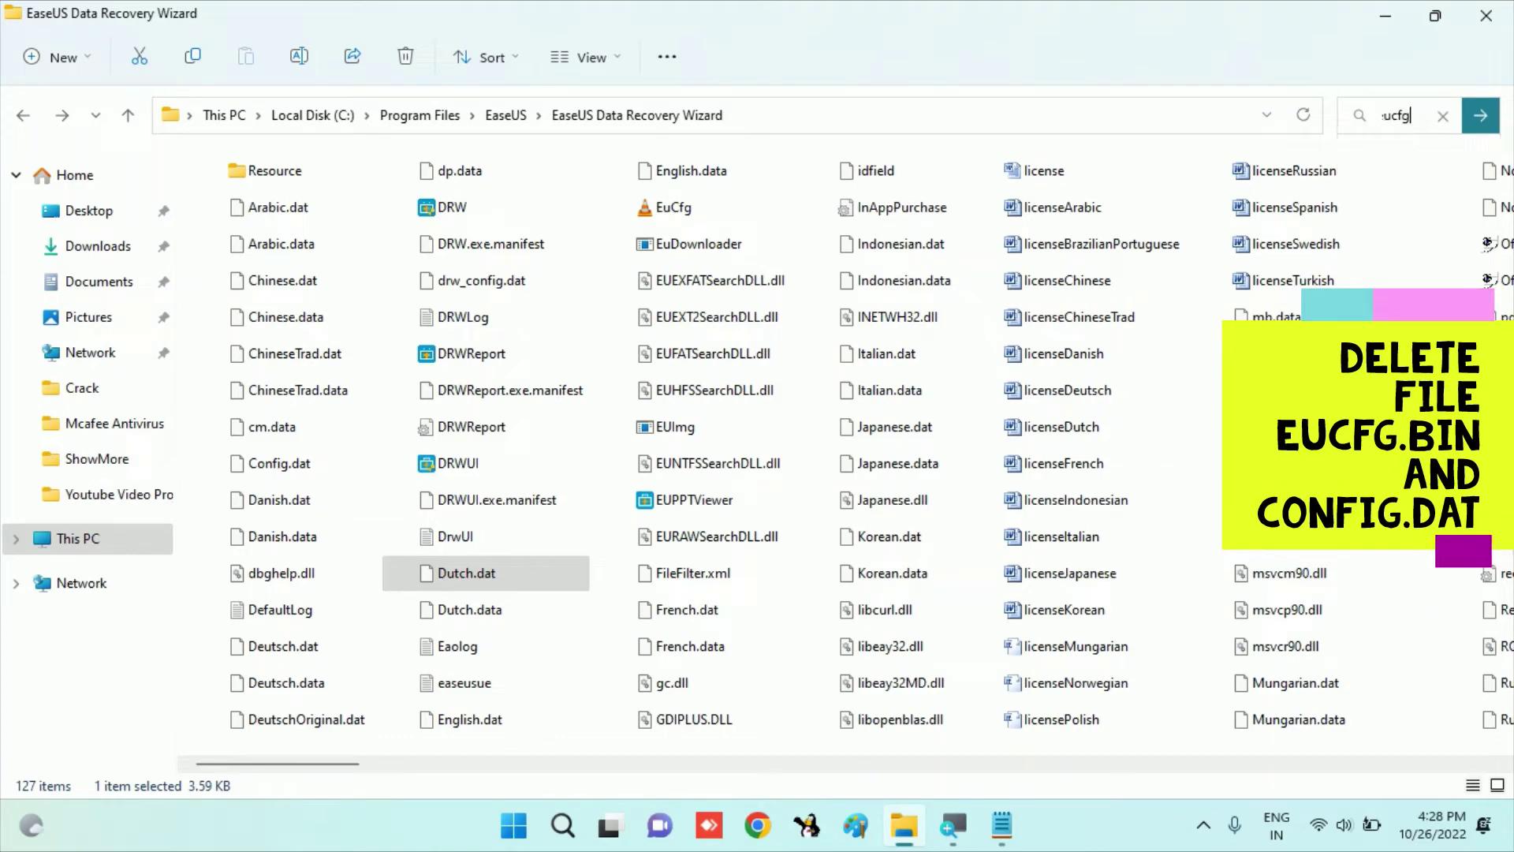
pyautogui.click(1474, 114)
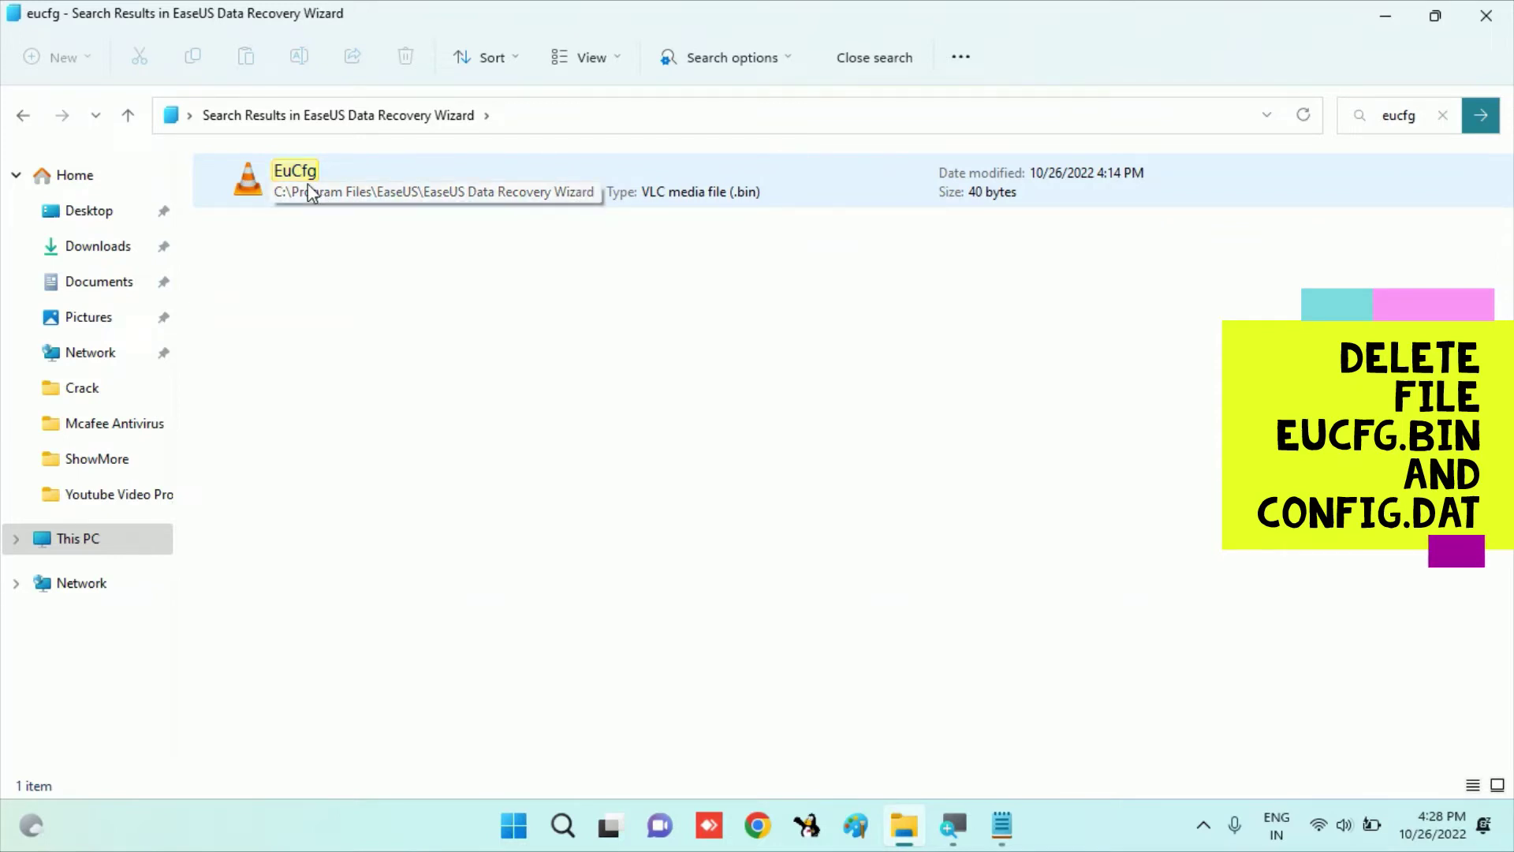
# Magnify the screen and delete the EuCfg .bin file found in the installation folder.
pyautogui.click(953, 824)
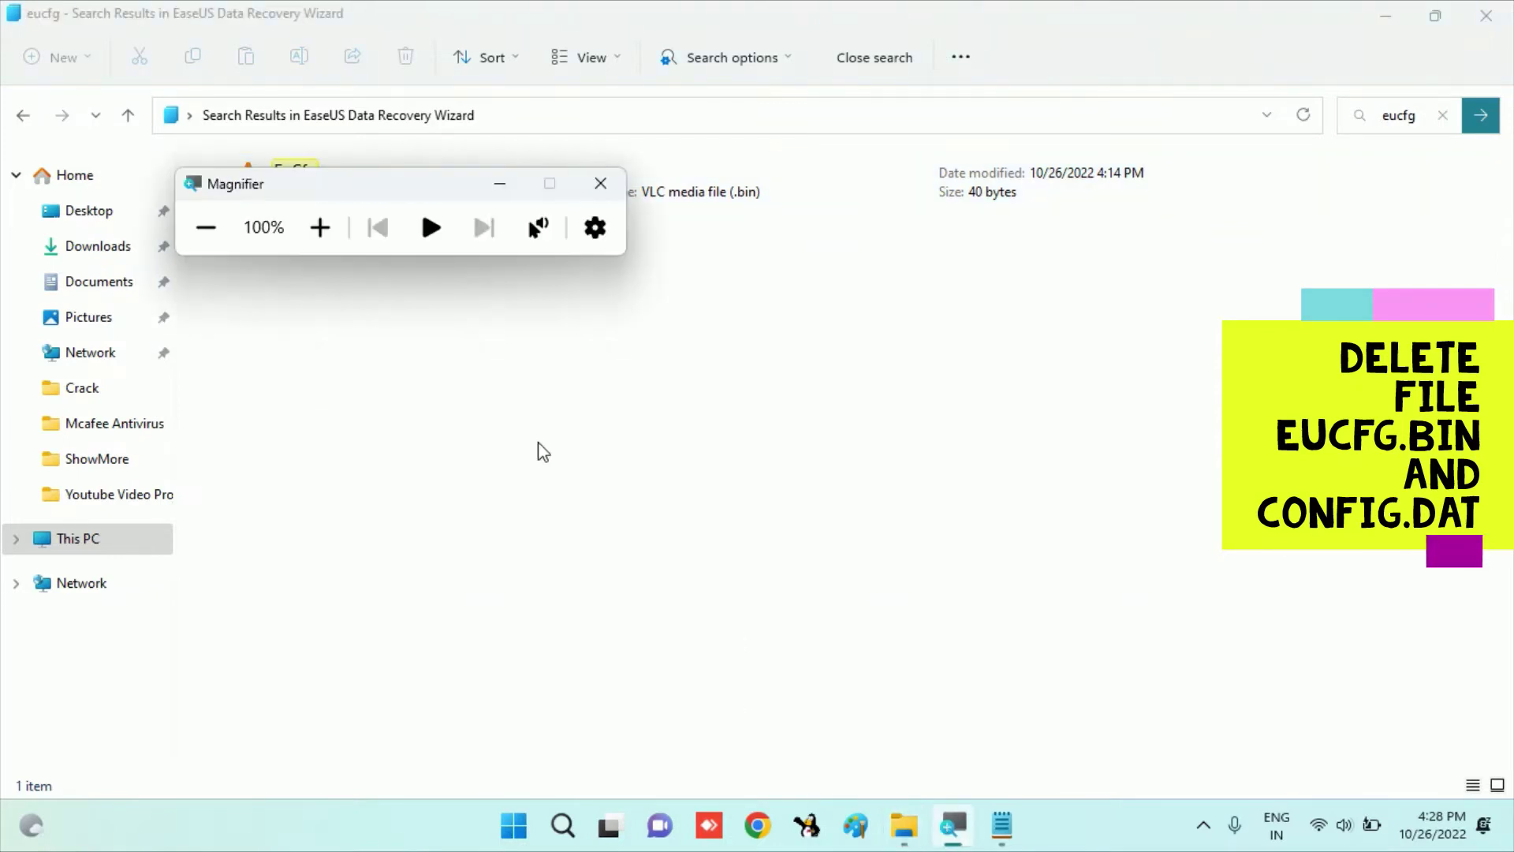
pyautogui.click(323, 228)
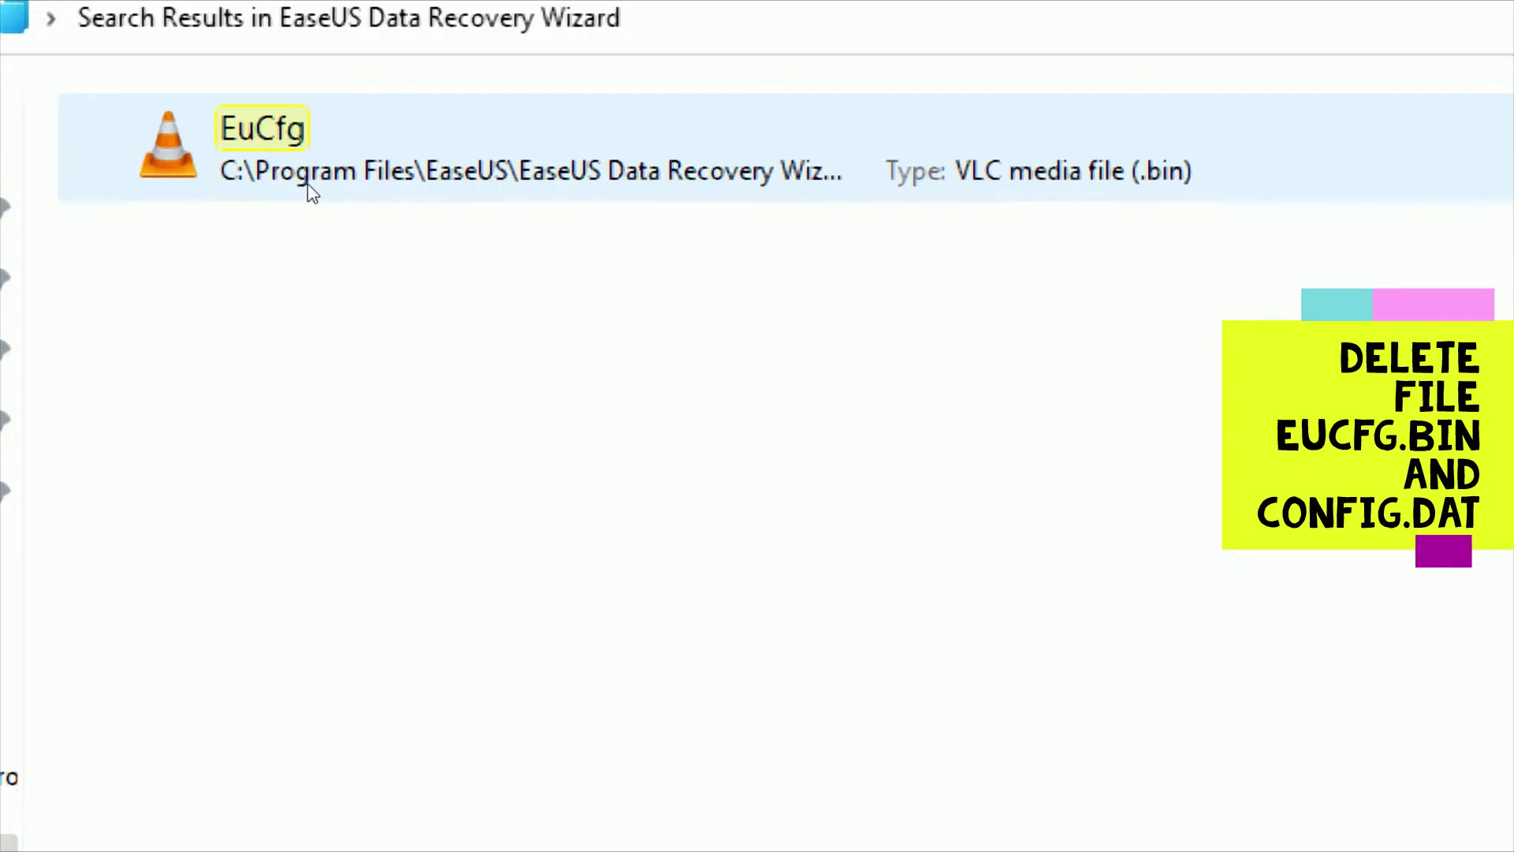
pyautogui.click(308, 186)
pyautogui.rightClick(308, 186)
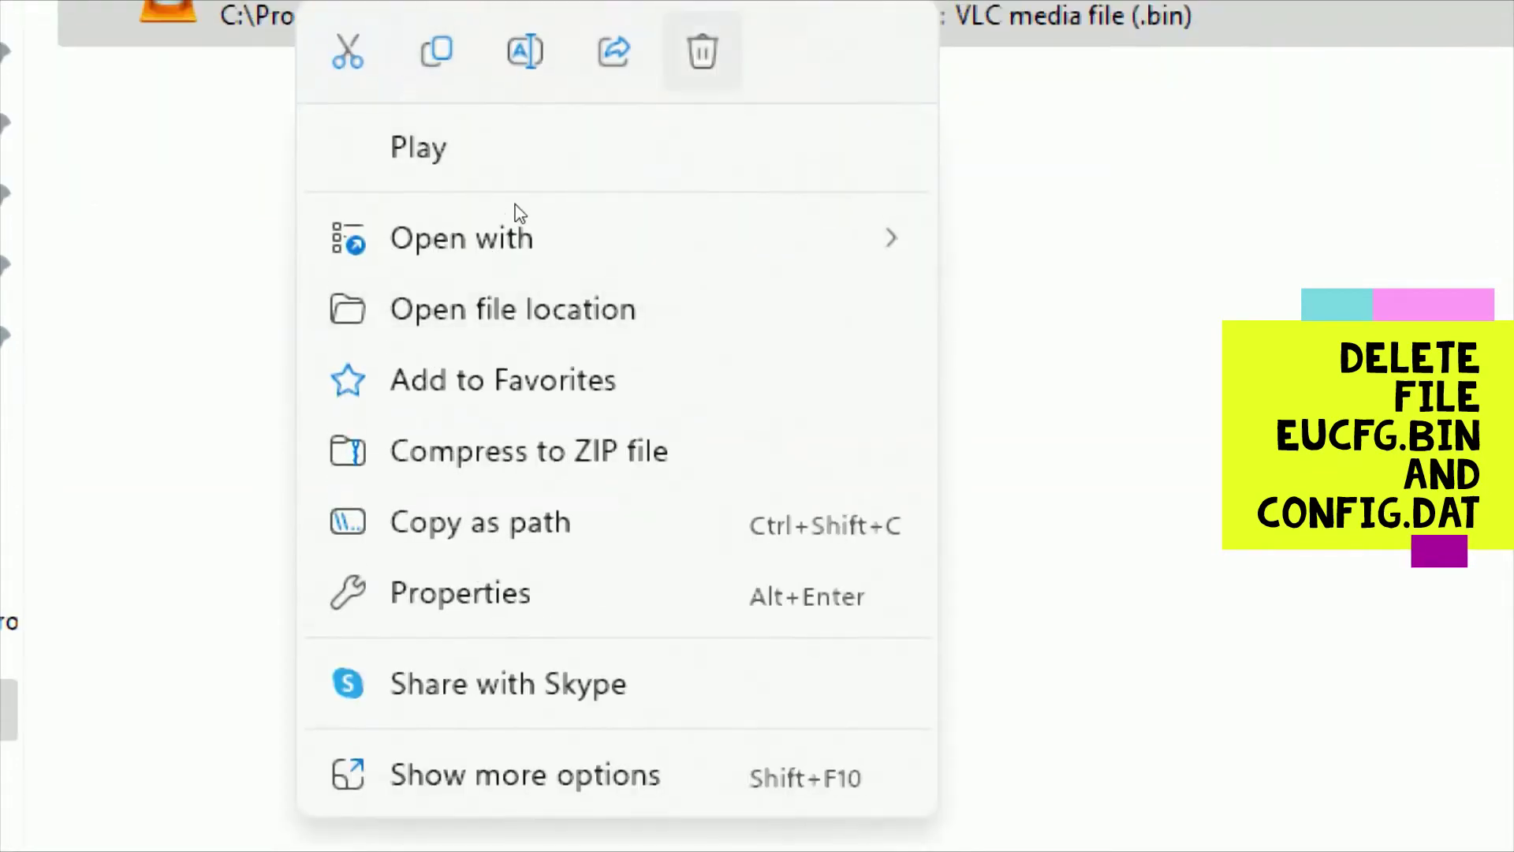
pyautogui.press('Delete')
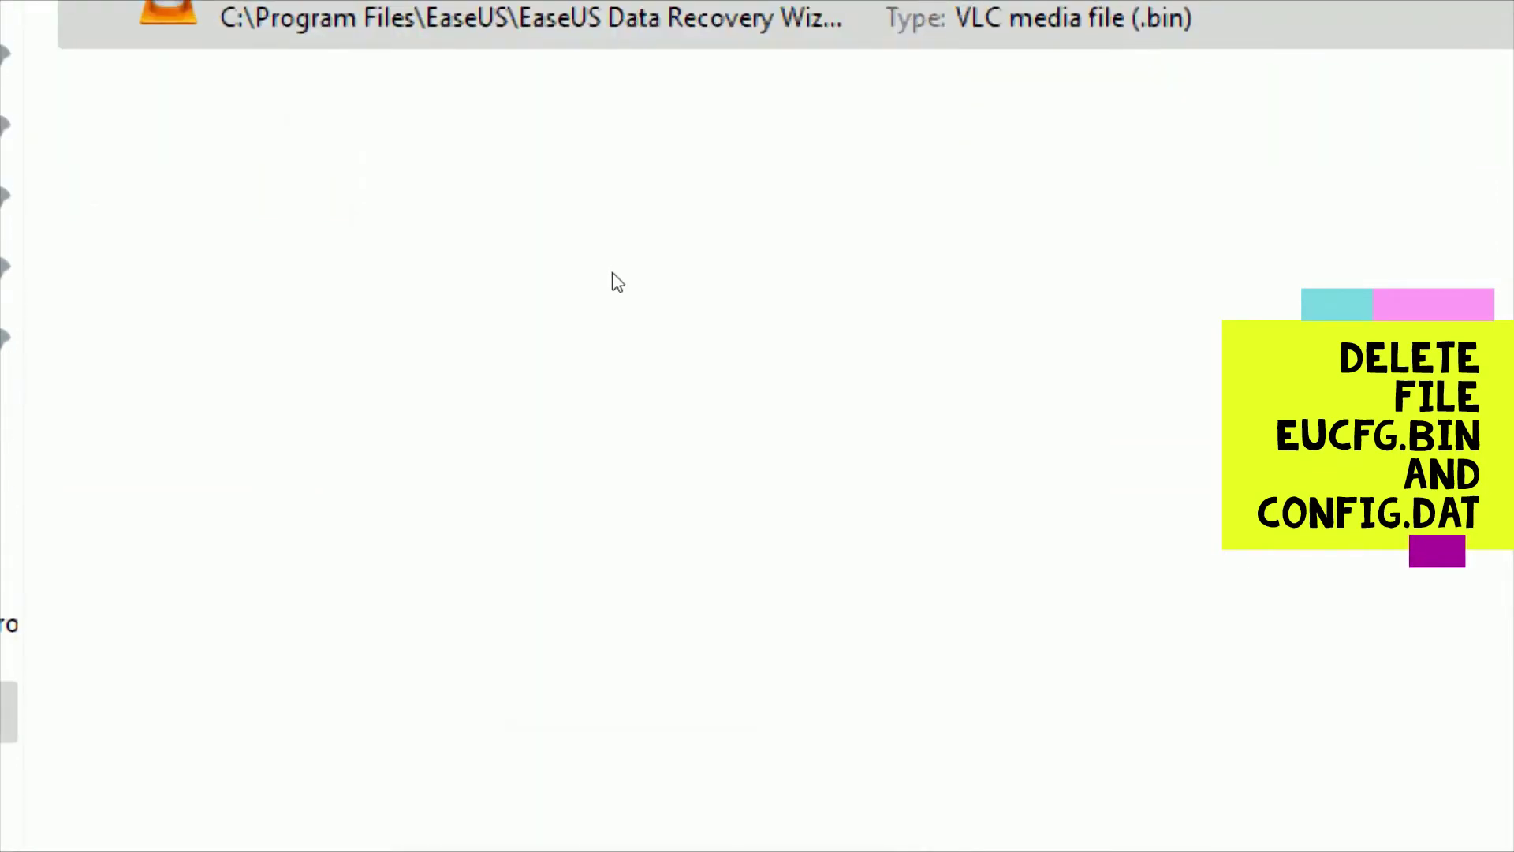
pyautogui.press('Return')
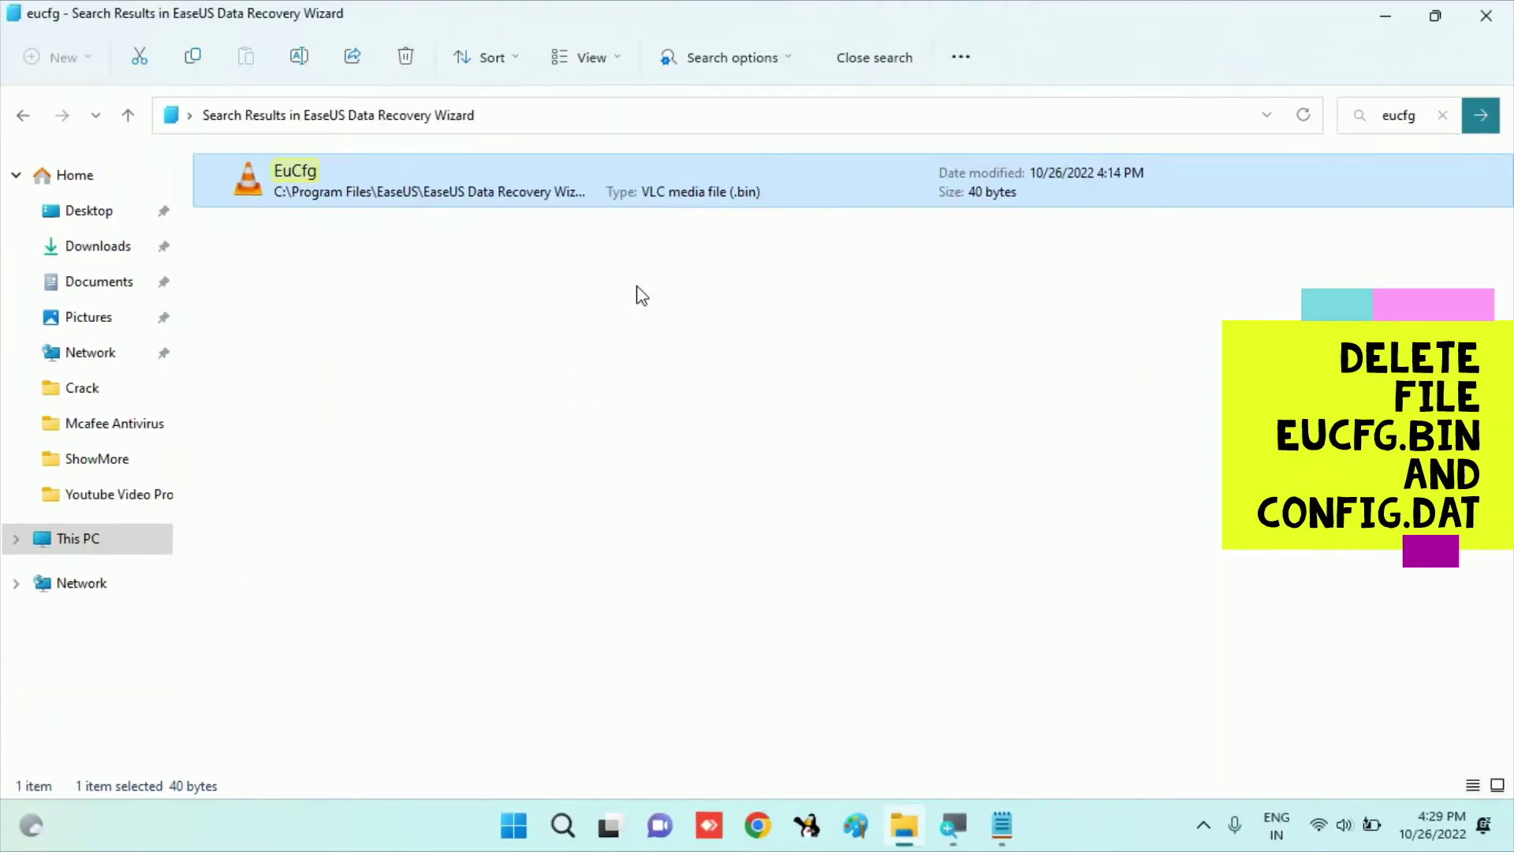
# Return to the EaseUS Data Recovery Wizard installation folder and search it for "config".
pyautogui.click(32, 116)
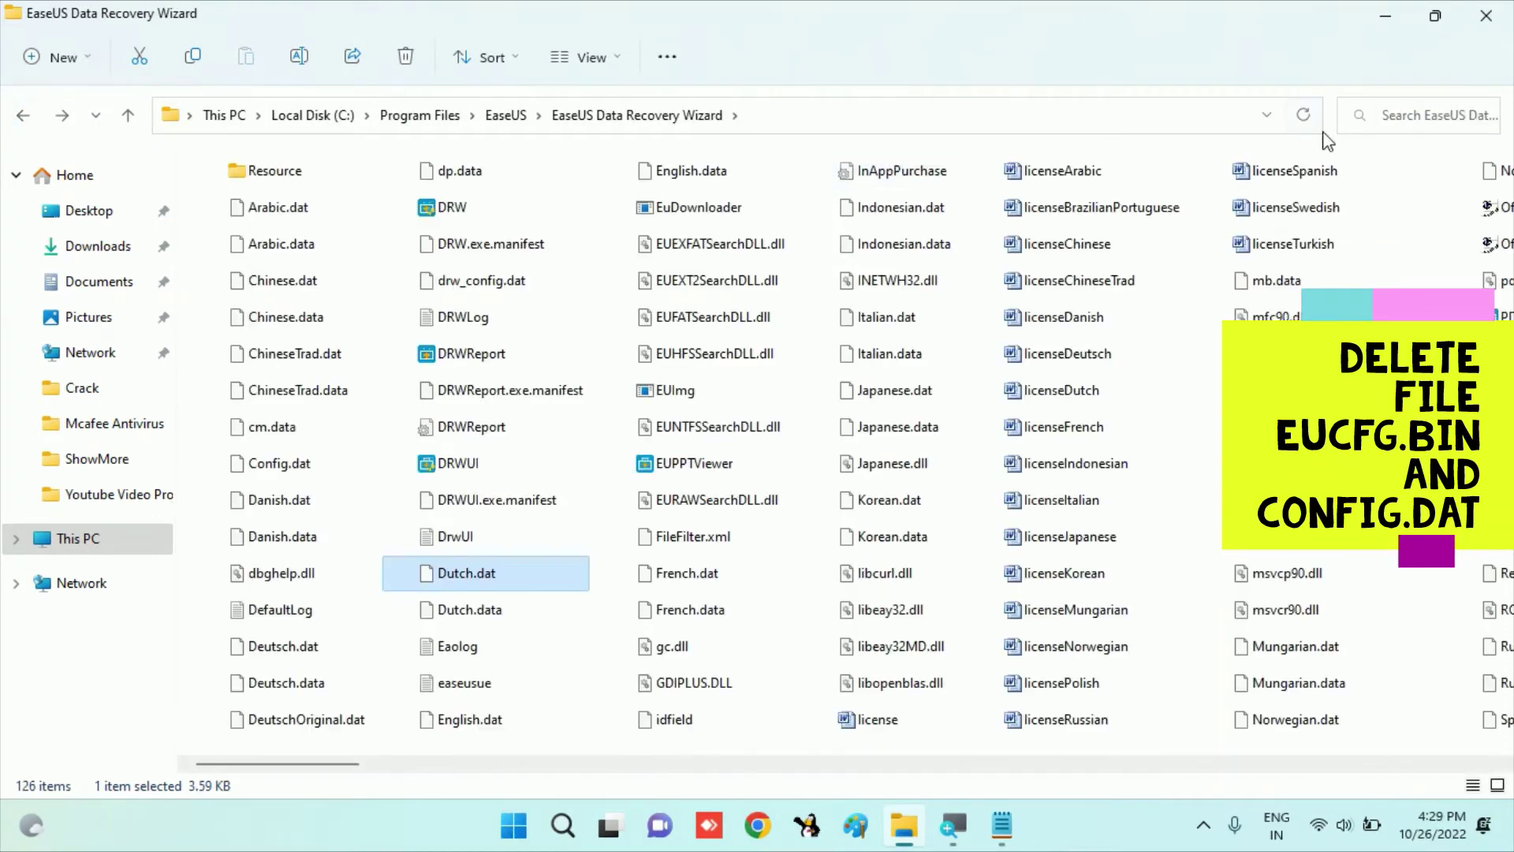
pyautogui.click(1388, 115)
pyautogui.write('eucfg')
pyautogui.moveTo(1412, 116); pyautogui.dragTo(1333, 115)
pyautogui.write('config')
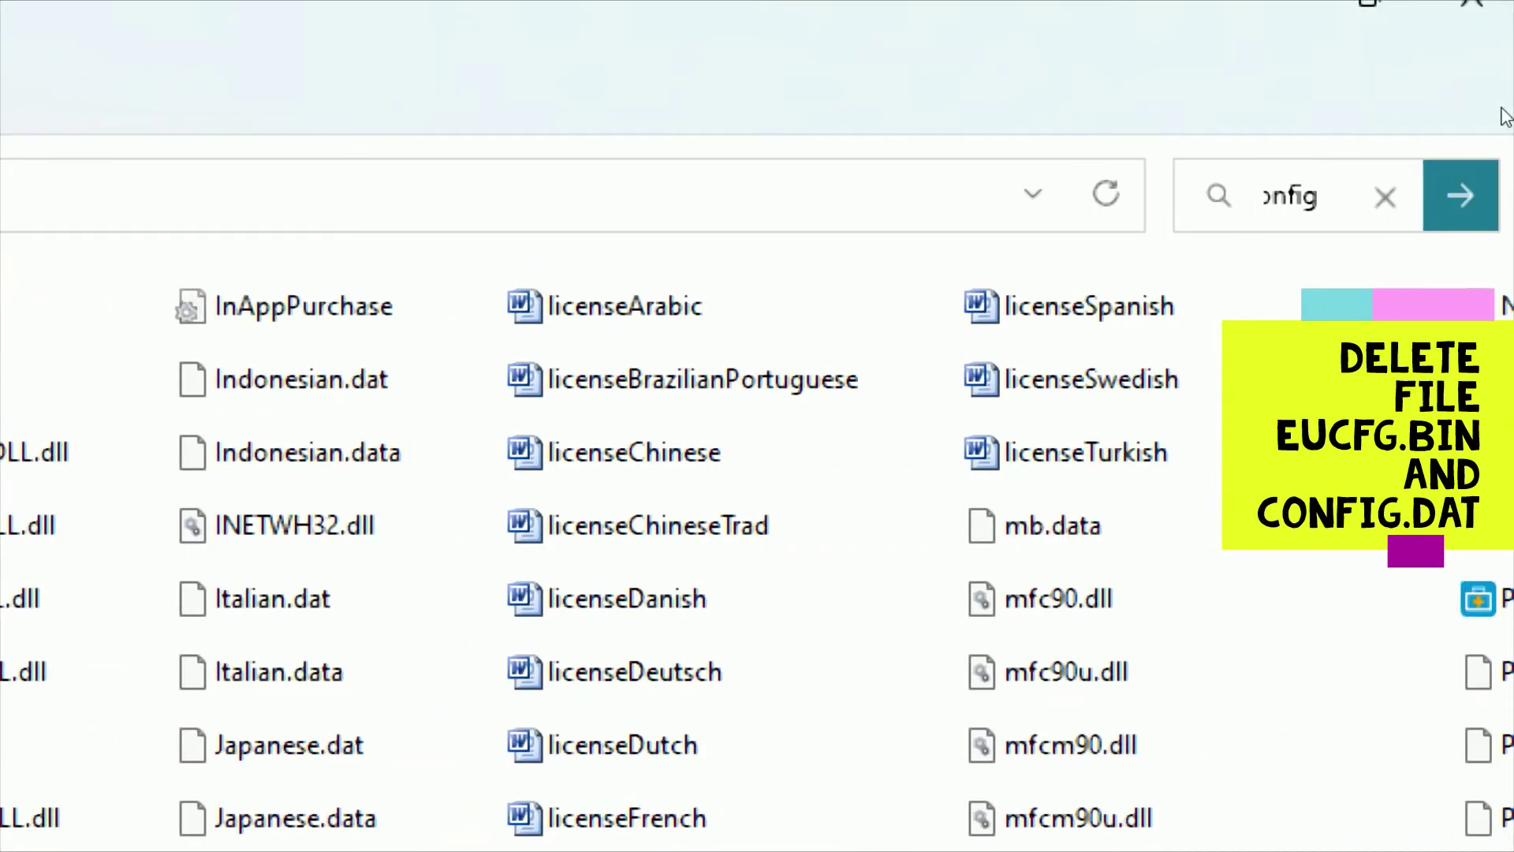
pyautogui.click(1461, 194)
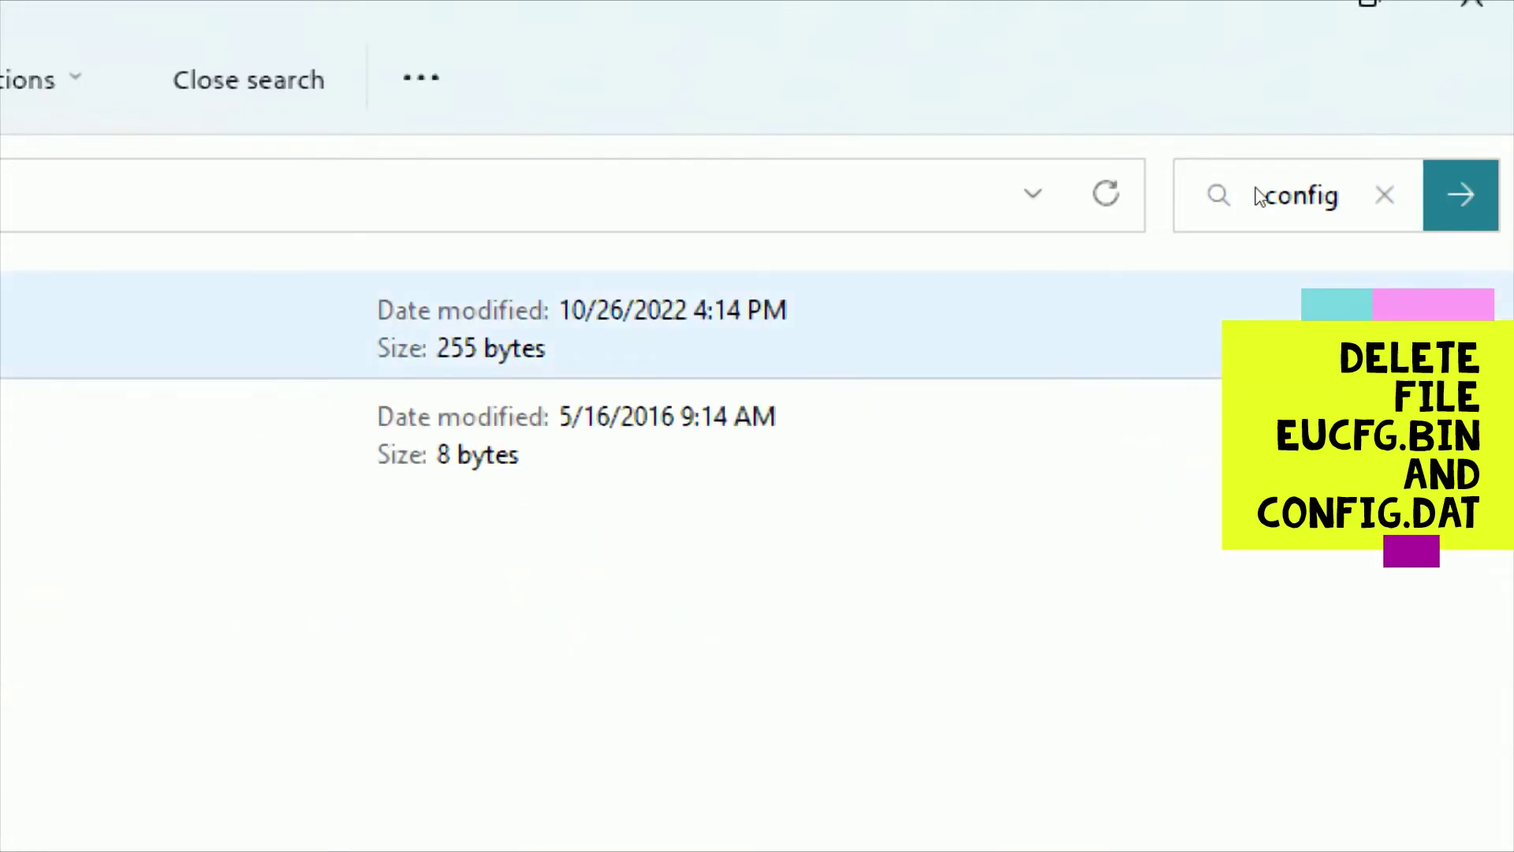
# Try to delete Config.dat from the installation folder's search results.
pyautogui.press('Down')
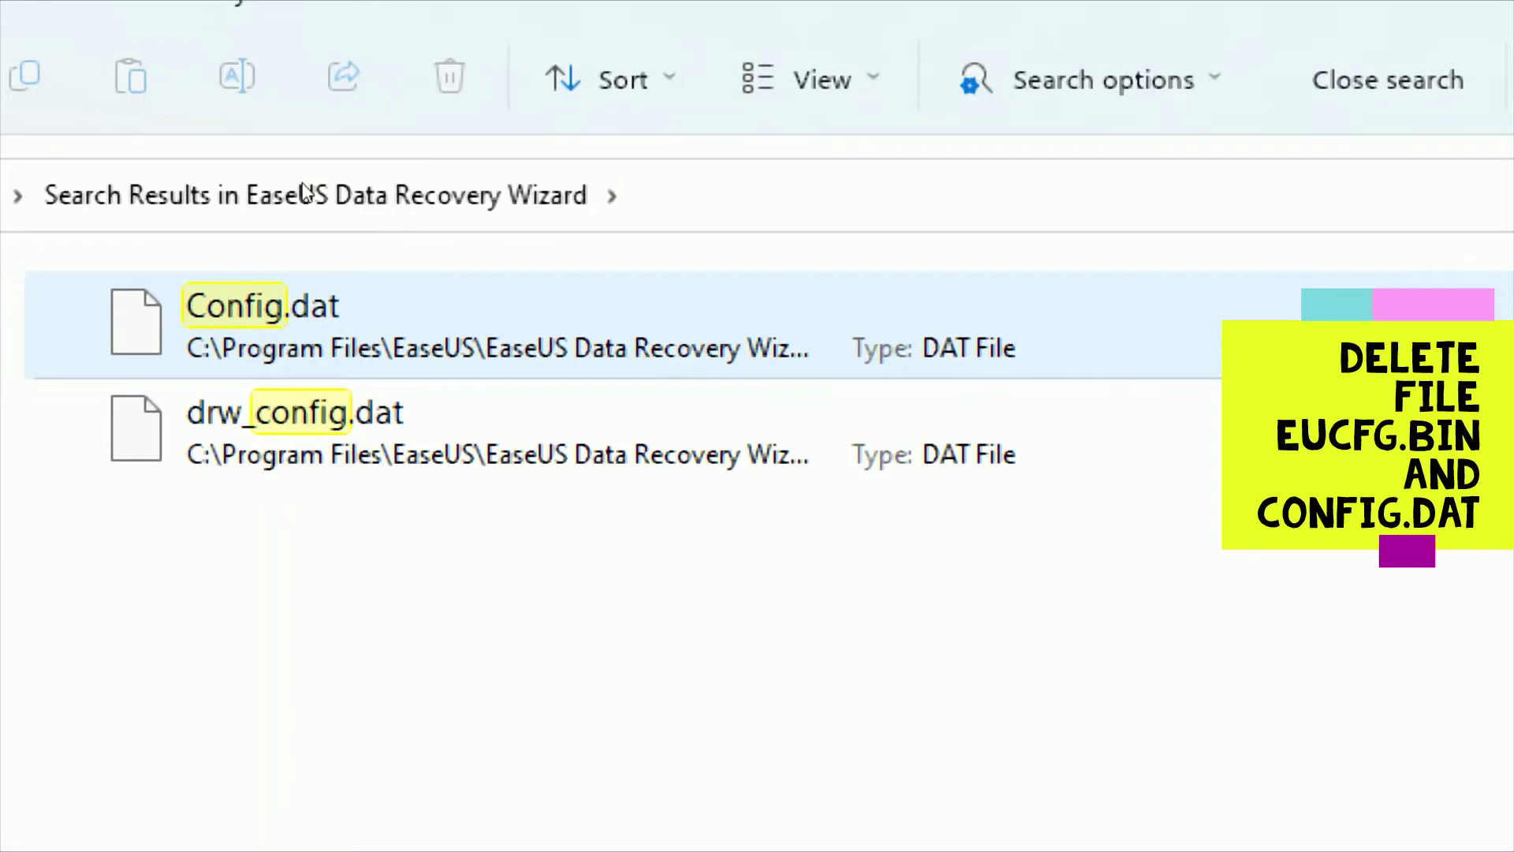
pyautogui.press('Down')
pyautogui.hotkey('shift', 'F10')
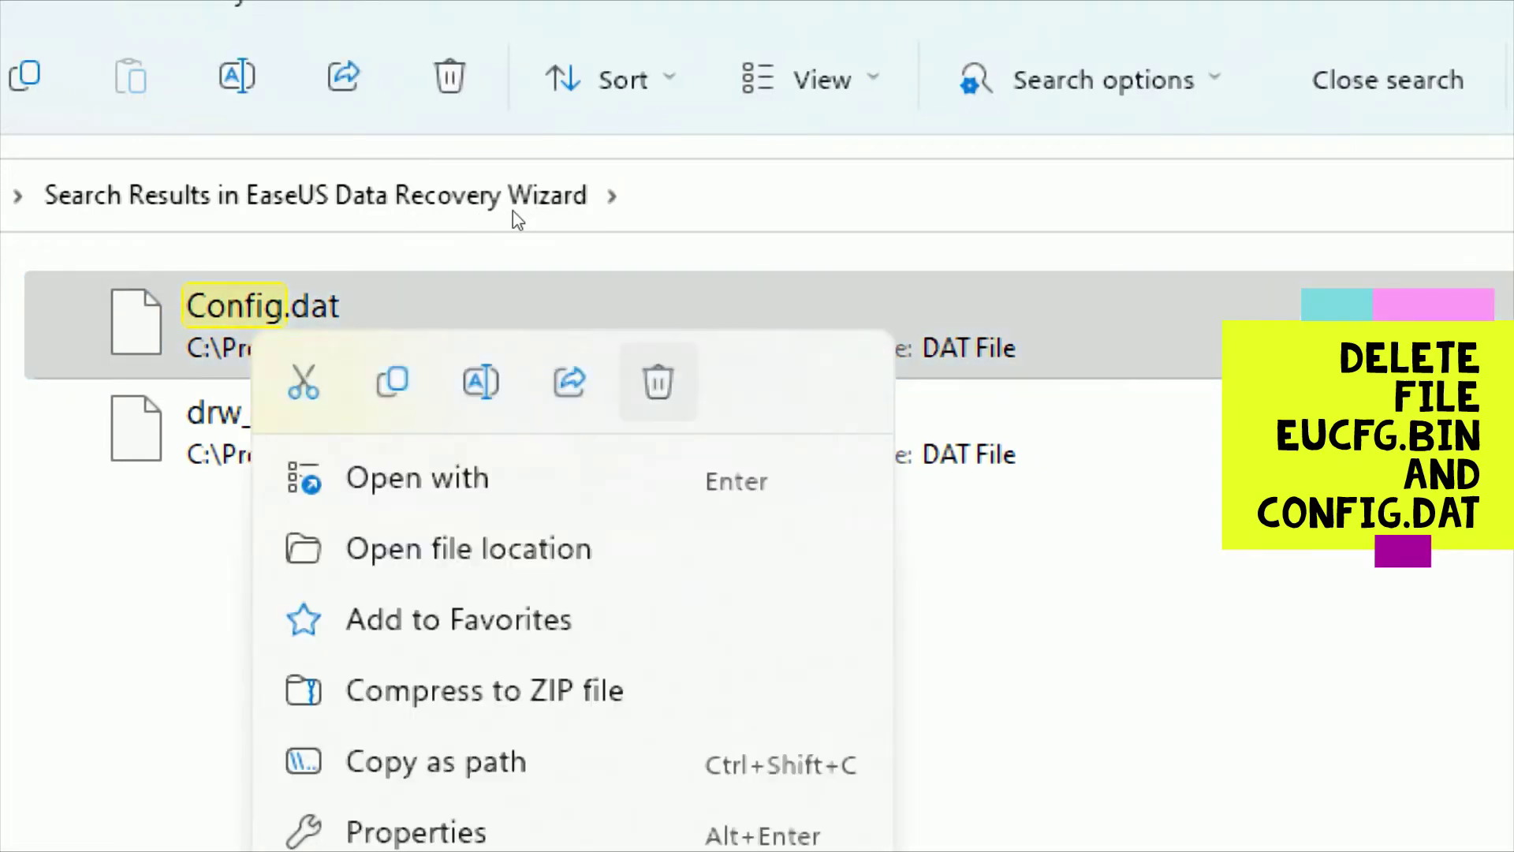
pyautogui.press('Escape')
pyautogui.hotkey('ctrl', 'a')
pyautogui.press('Delete')
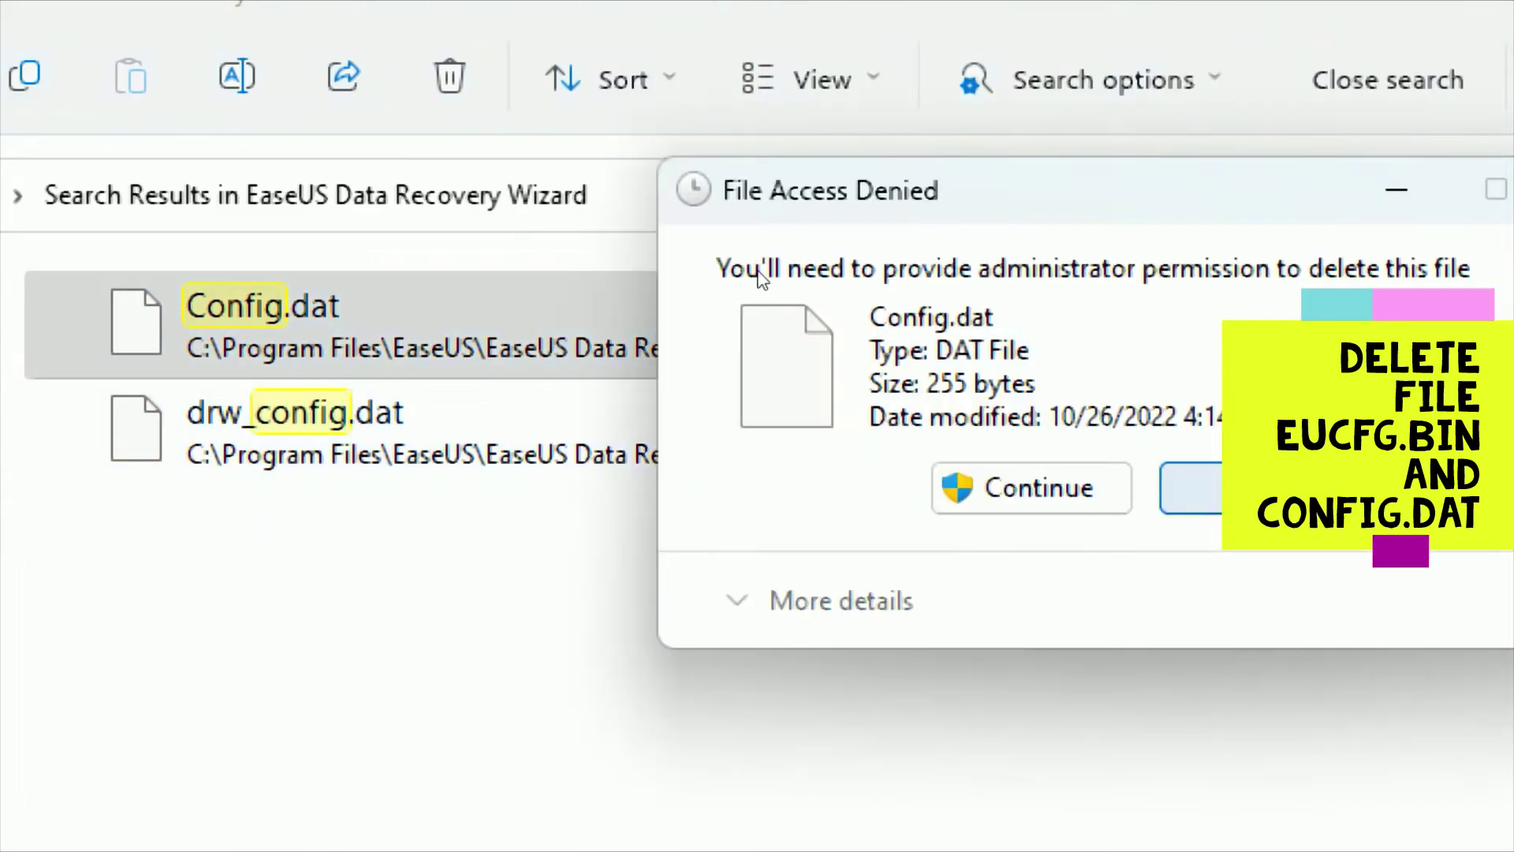
pyautogui.press('Return')
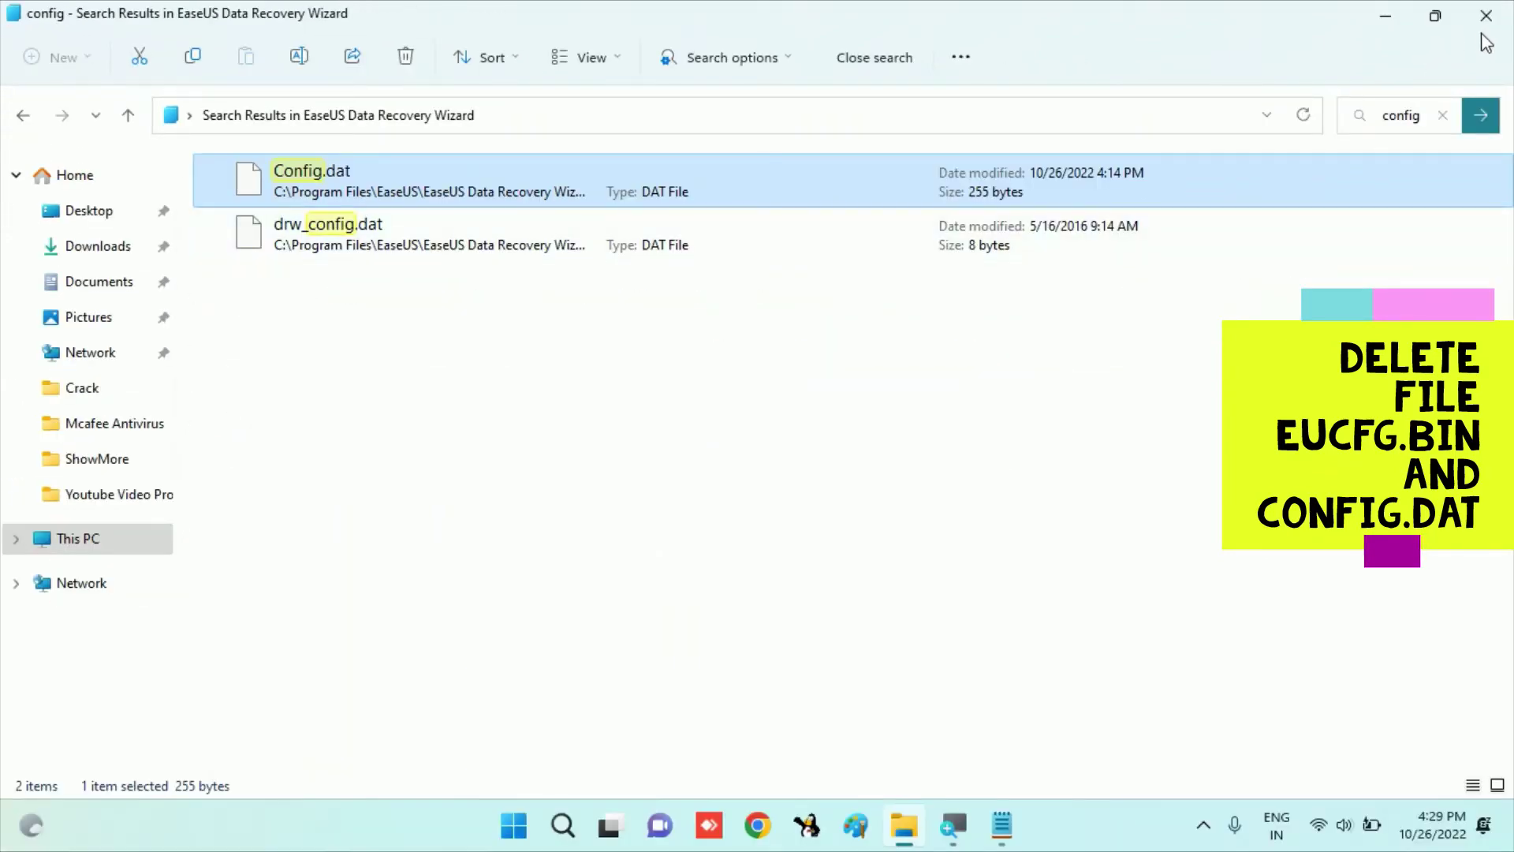
# Close the File Explorer window and relaunch EaseUS Data Recovery Wizard from the desktop, declining the offered update.
pyautogui.click(1486, 28)
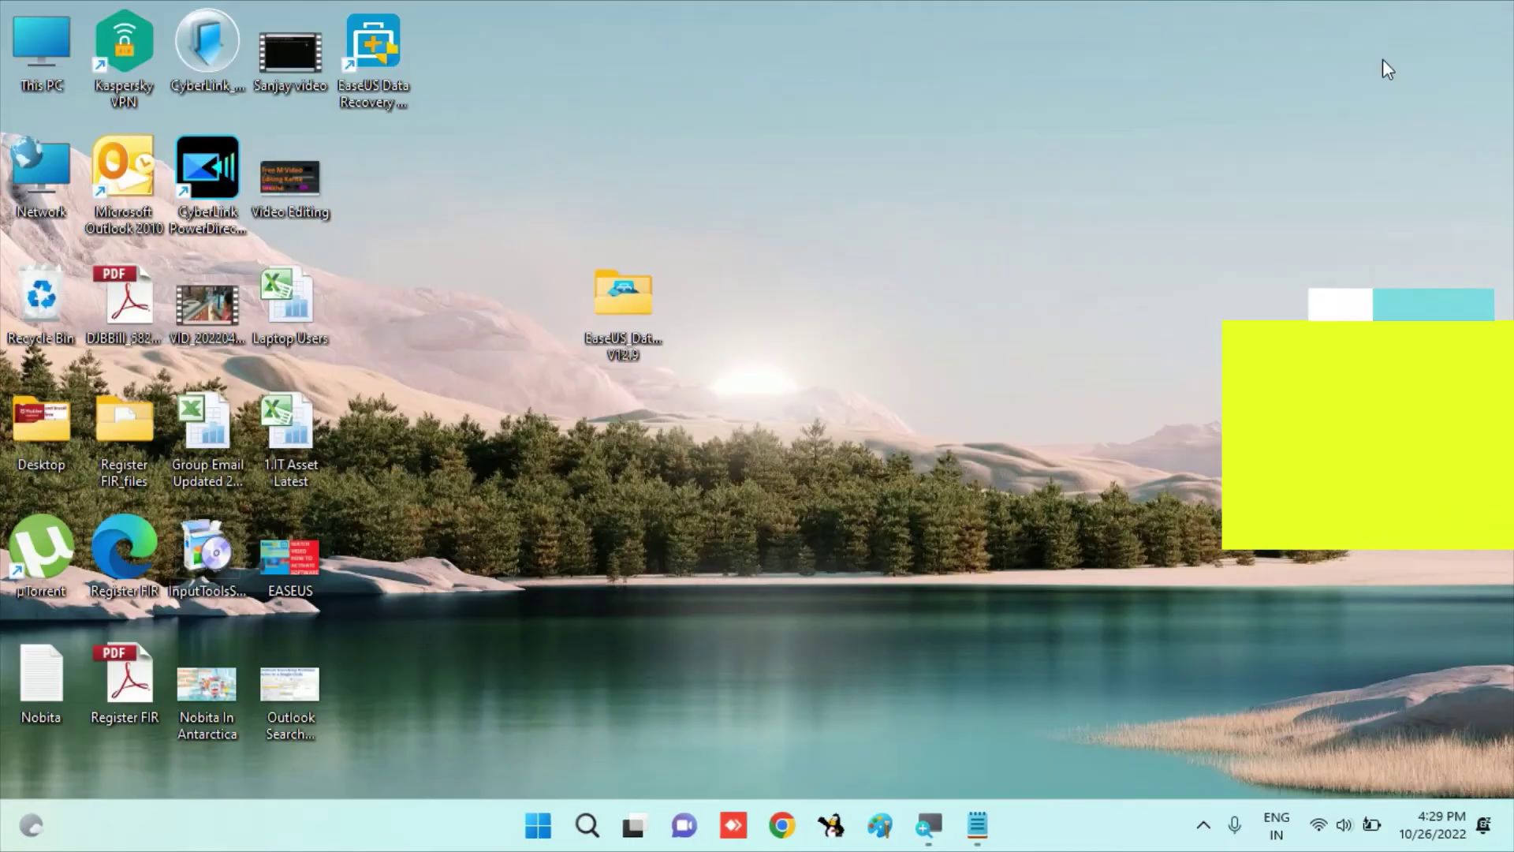
pyautogui.rightClick(1109, 164)
pyautogui.click(1134, 203)
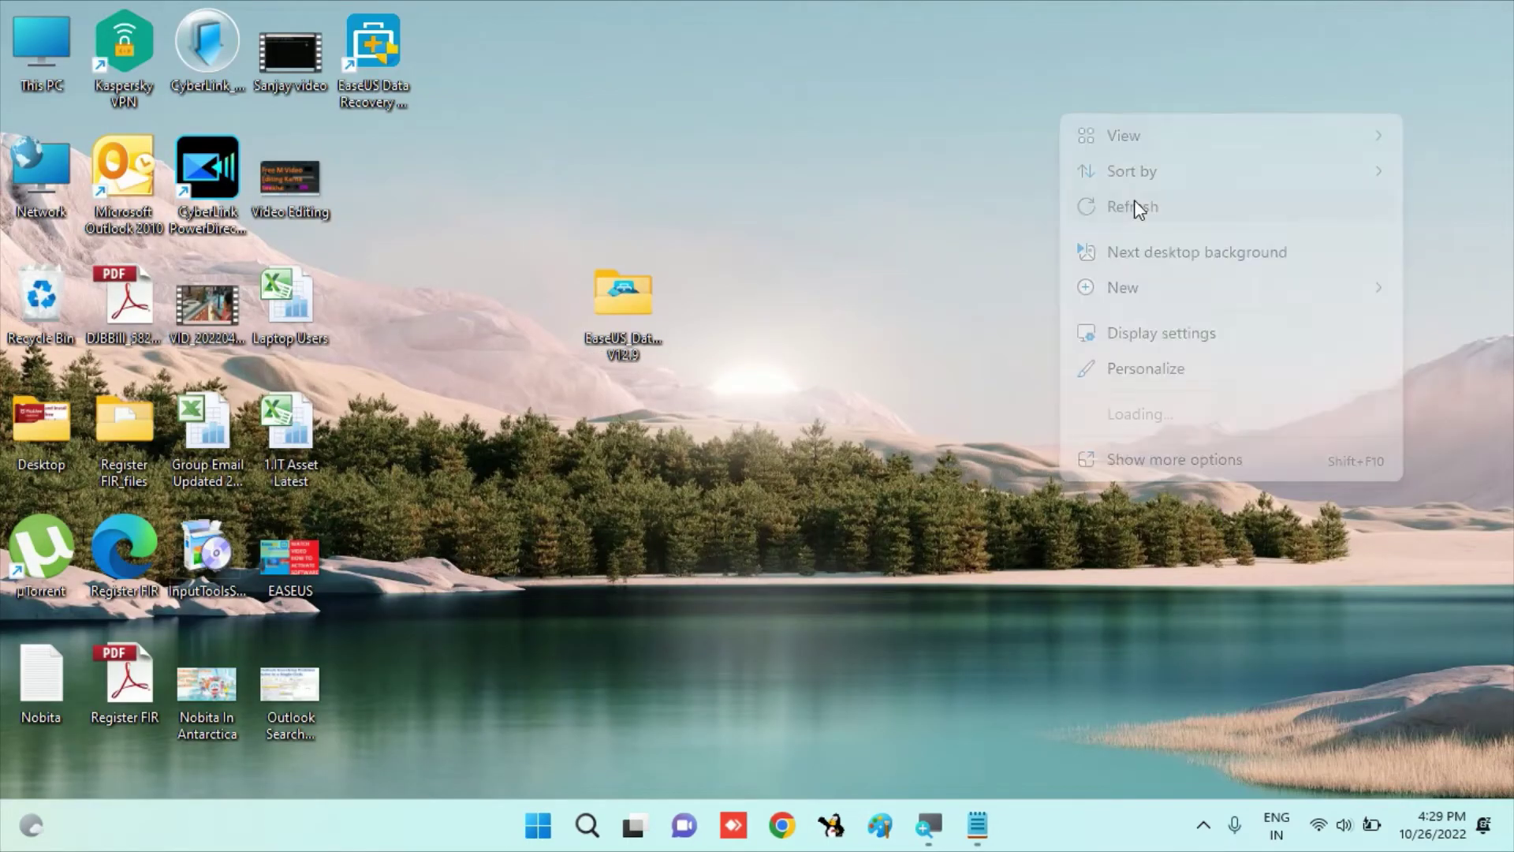
pyautogui.click(376, 57)
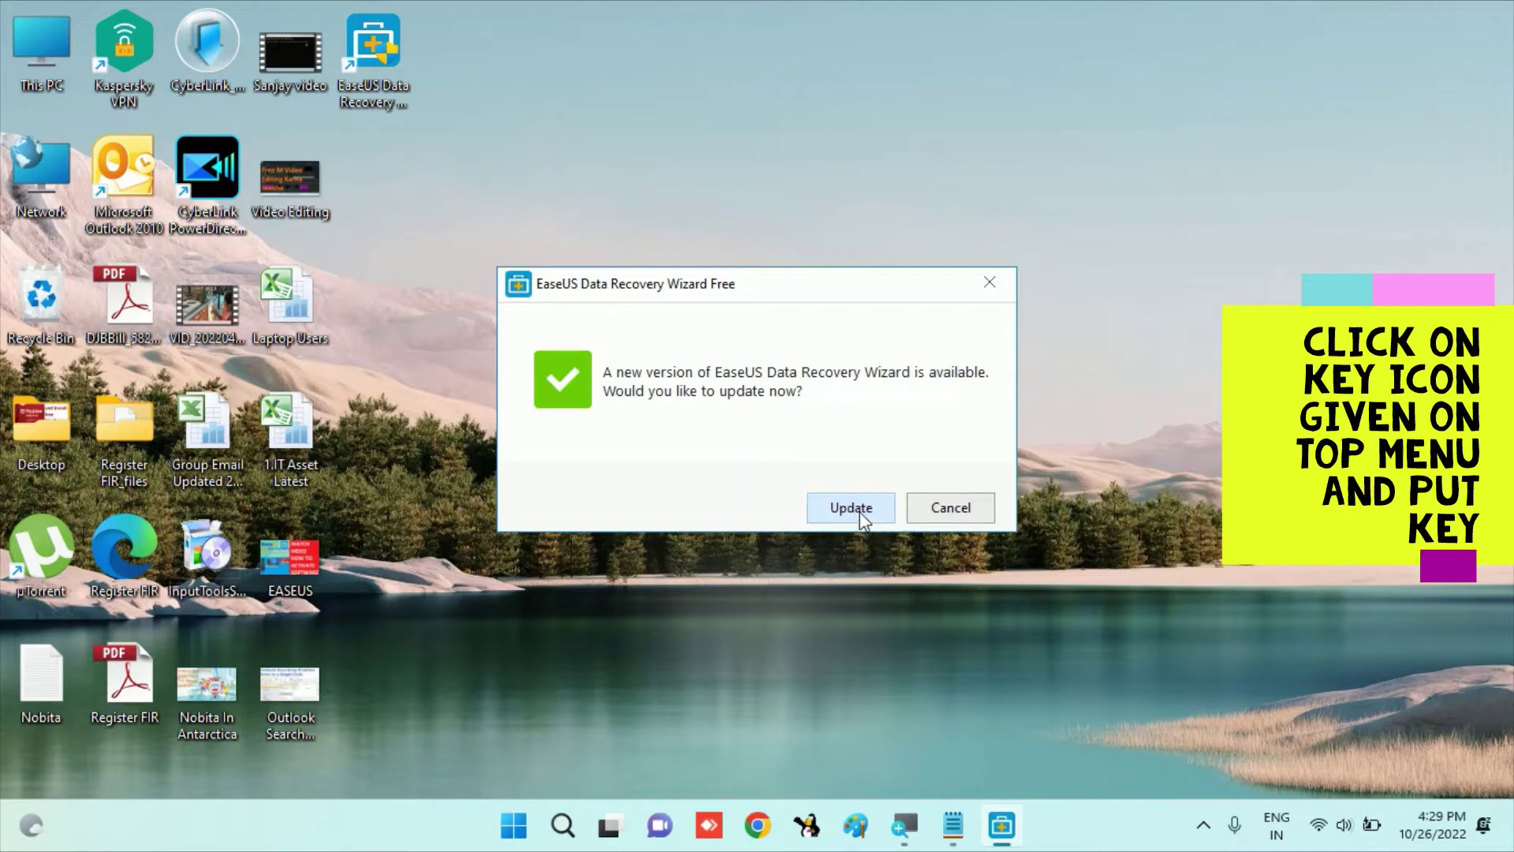
pyautogui.click(937, 510)
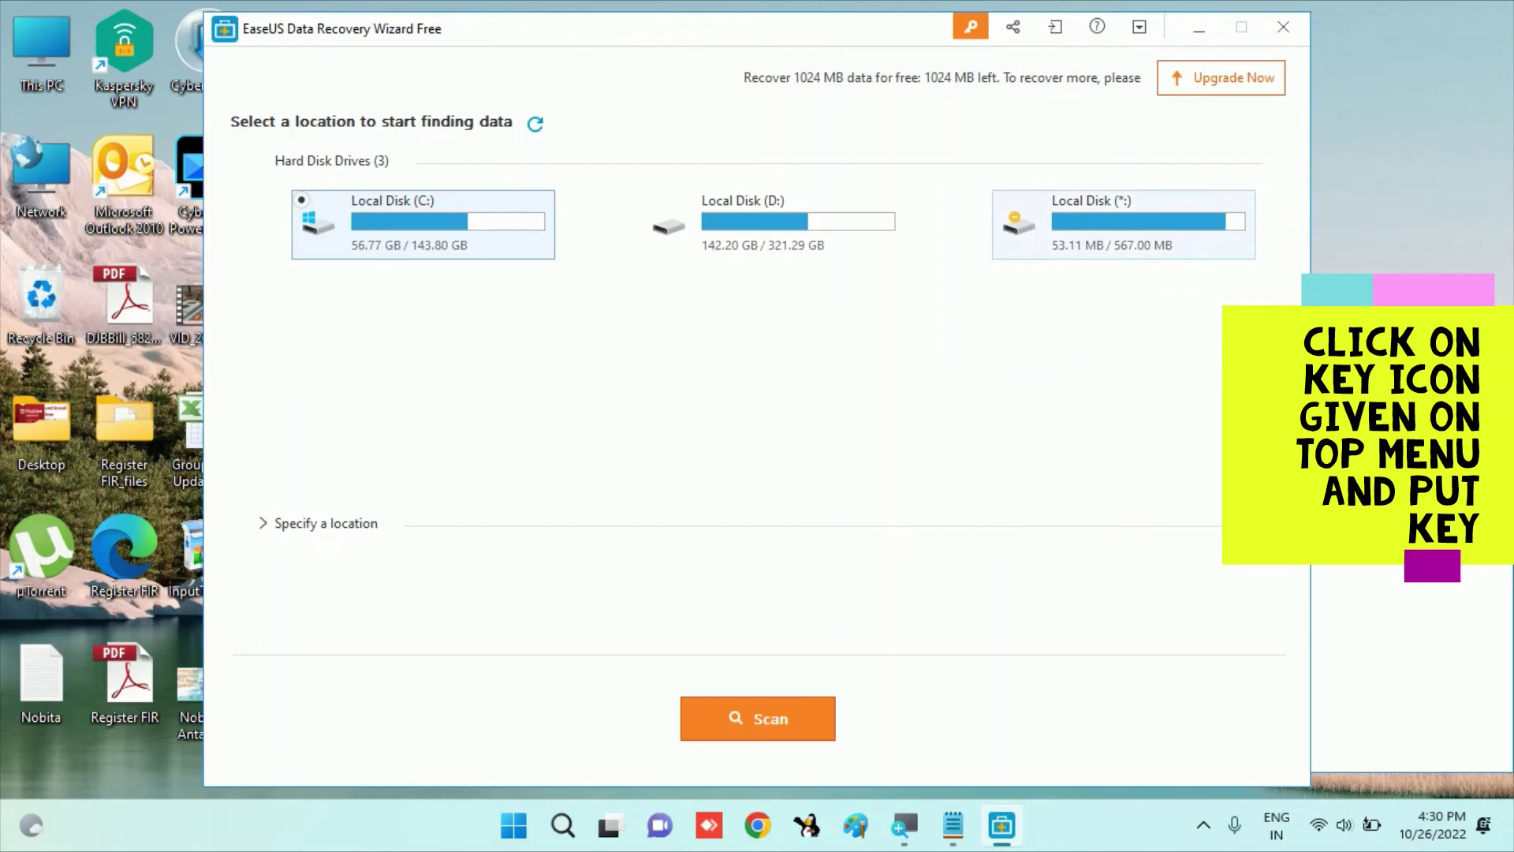
# Open the license code prompt, and copy the complete licence key from the License code note in Notepad.
pyautogui.click(971, 28)
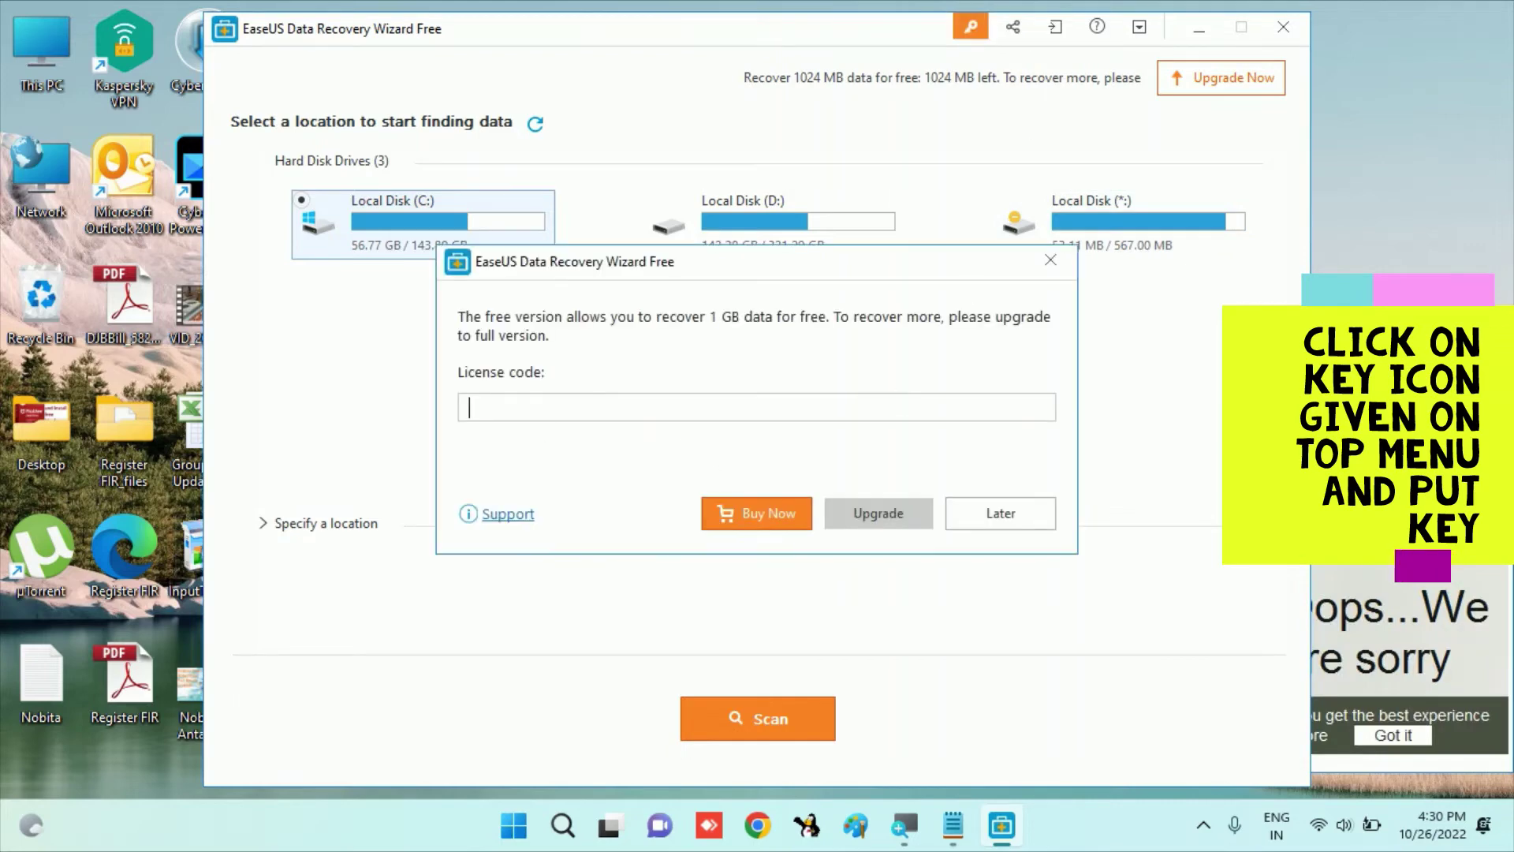
pyautogui.click(953, 825)
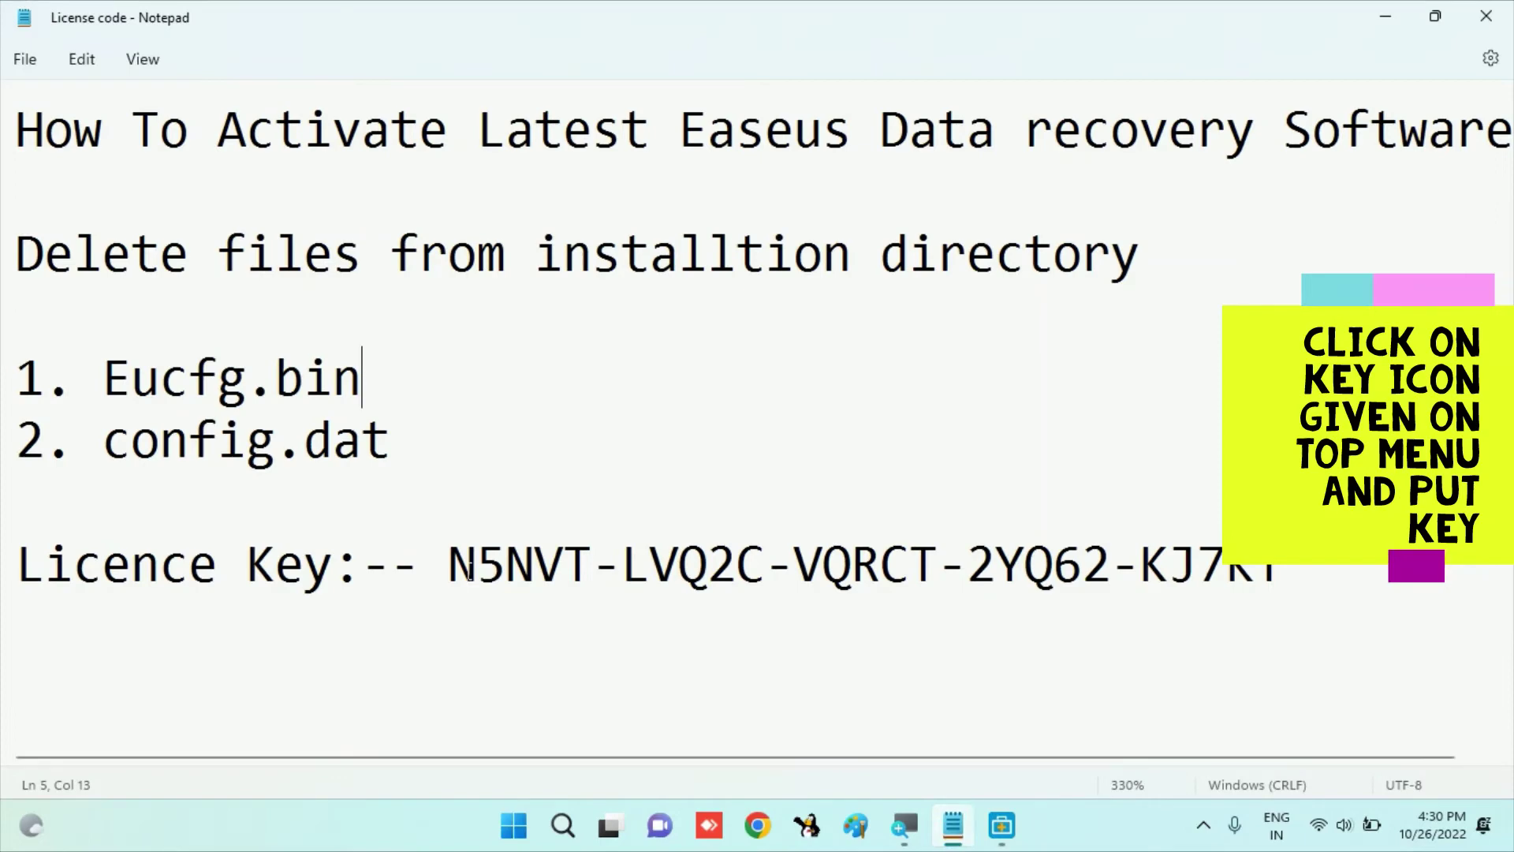
pyautogui.moveTo(450, 566); pyautogui.dragTo(1225, 566)
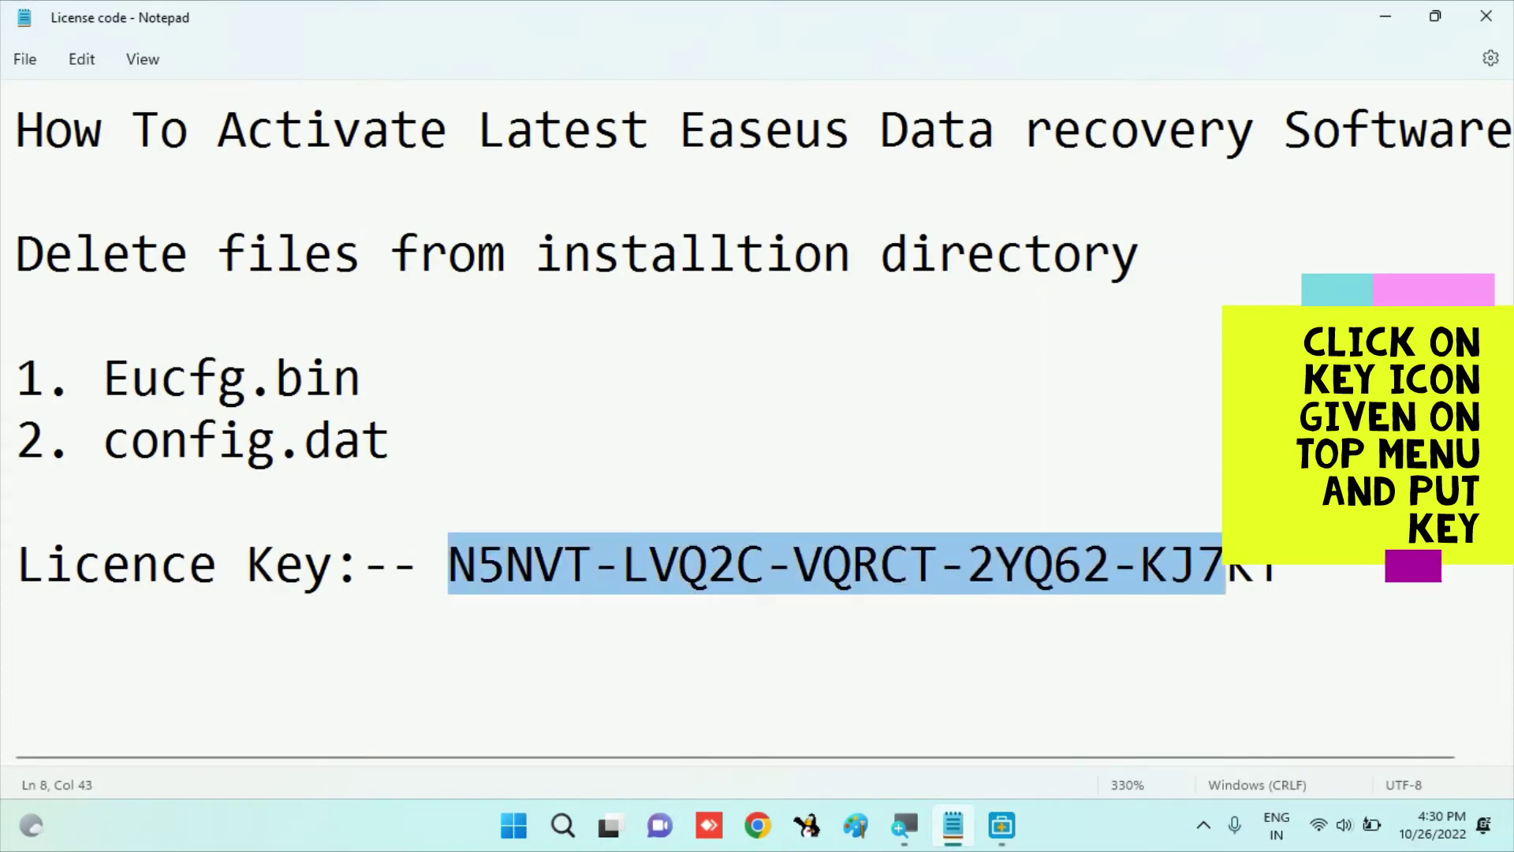
pyautogui.rightClick(1284, 590)
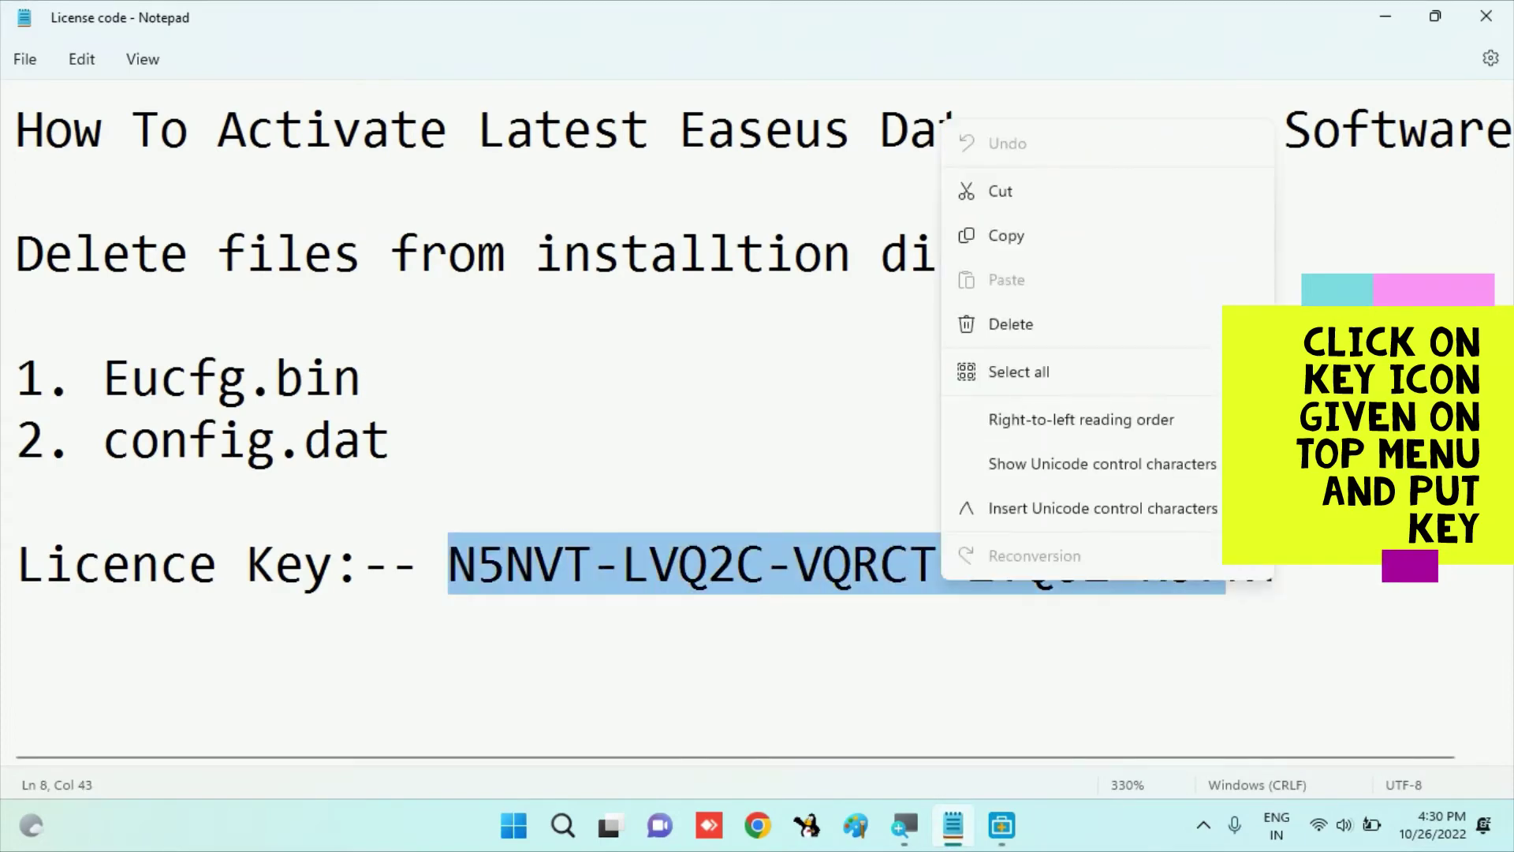
pyautogui.click(1284, 580)
pyautogui.moveTo(1284, 579); pyautogui.dragTo(447, 566)
pyautogui.hotkey('ctrl', 'c')
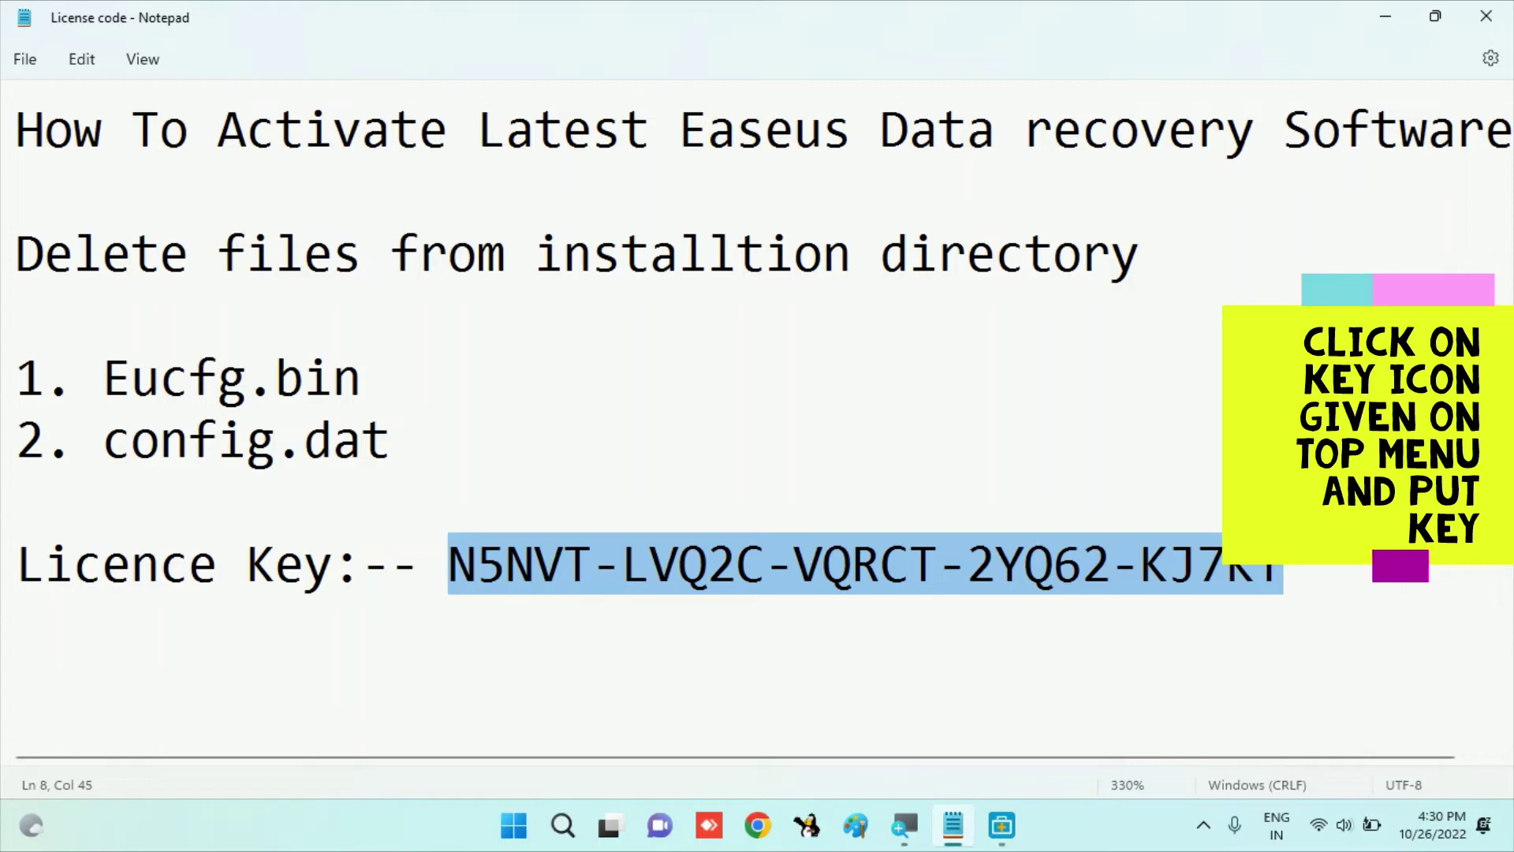
# Switch back to EaseUS Data Recovery Wizard, paste the licence key as the license code and complete the upgrade.
pyautogui.click(1001, 824)
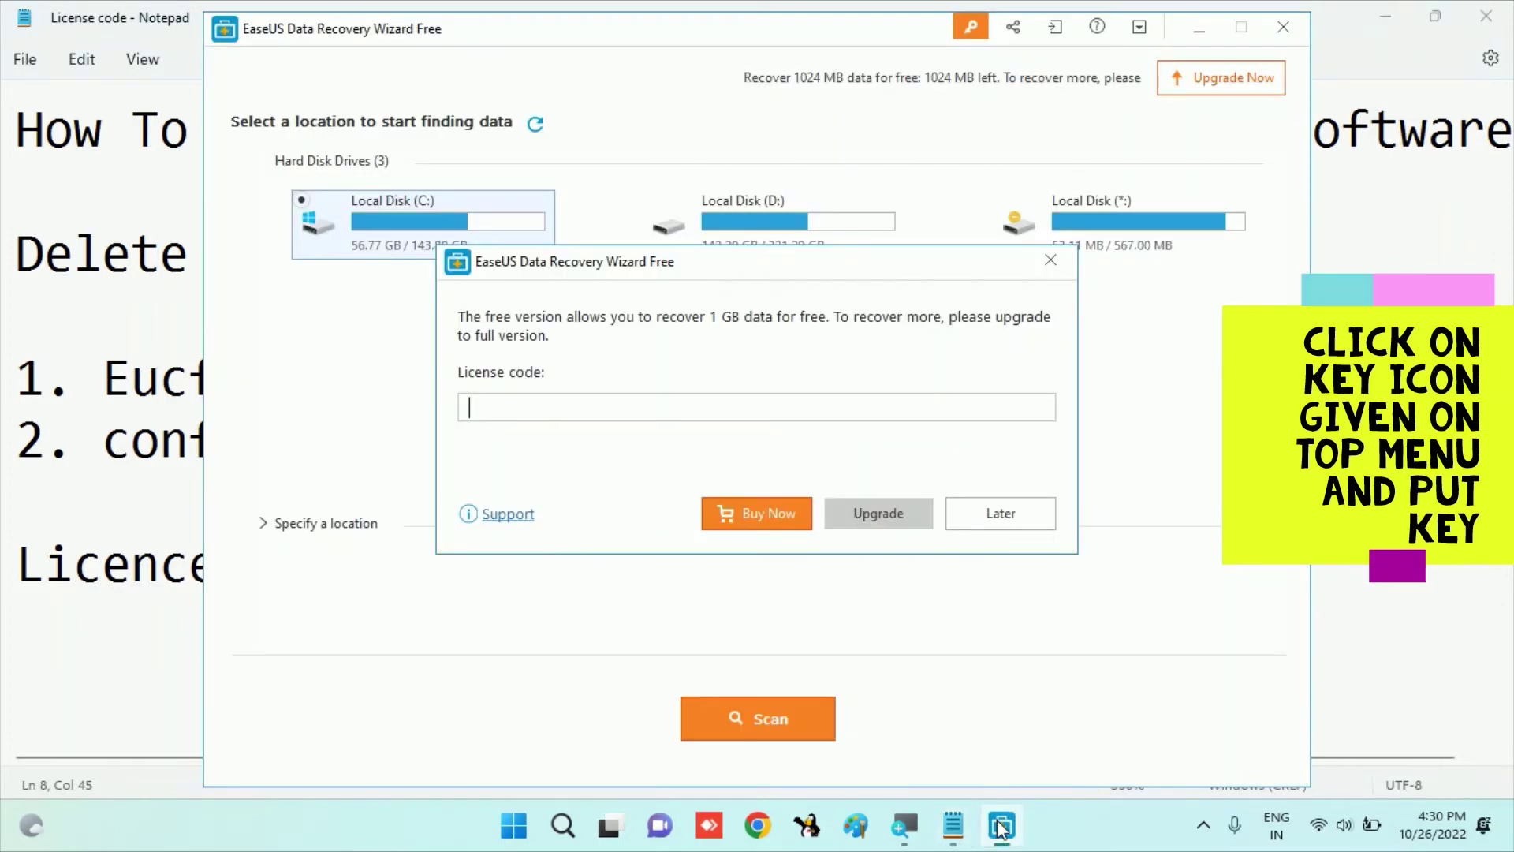
pyautogui.hotkey('ctrl', 'v')
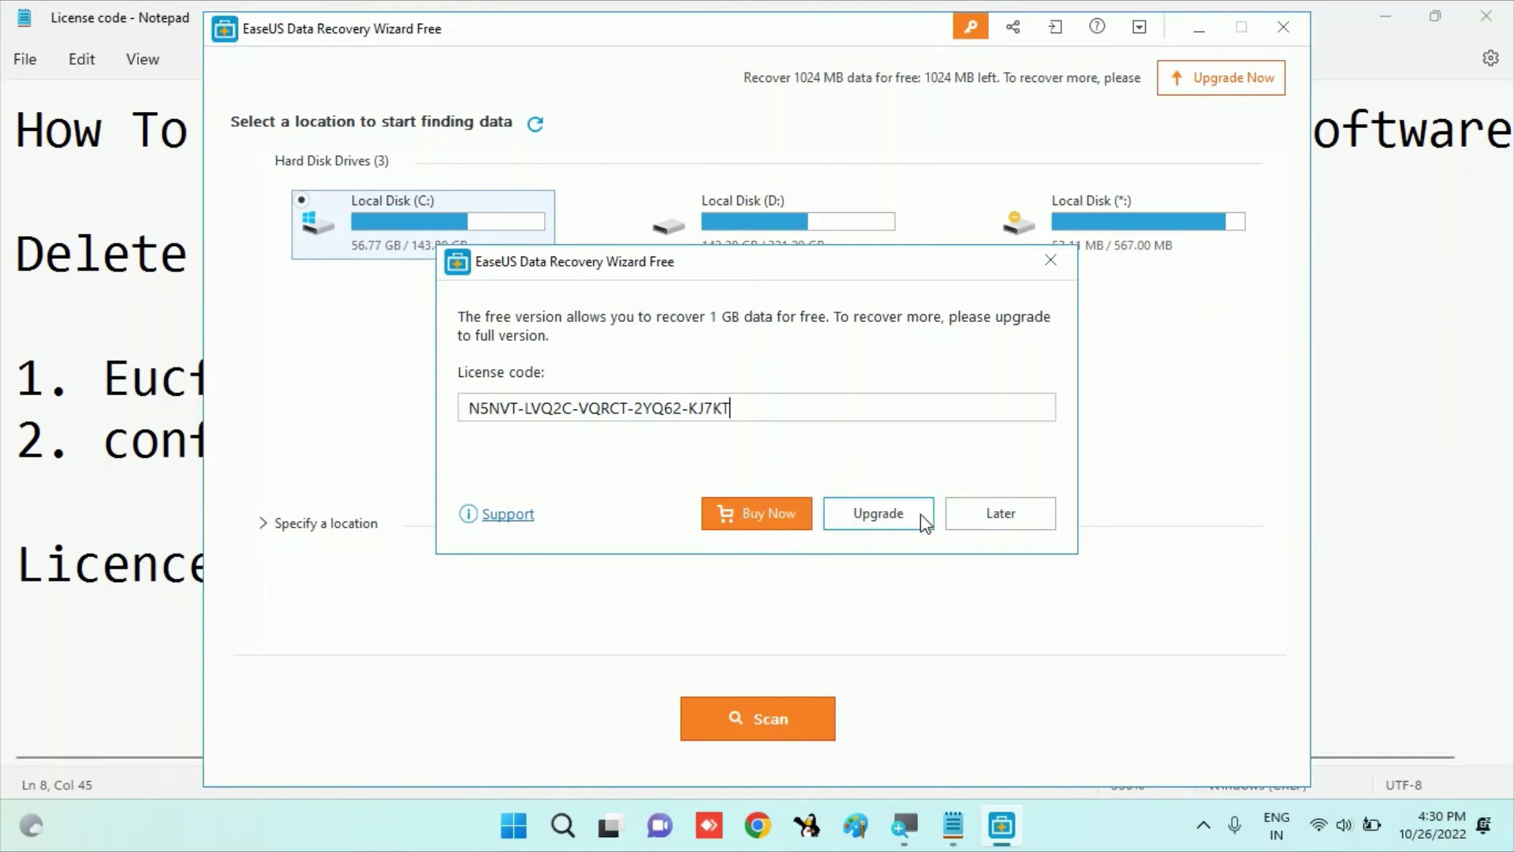
pyautogui.click(890, 519)
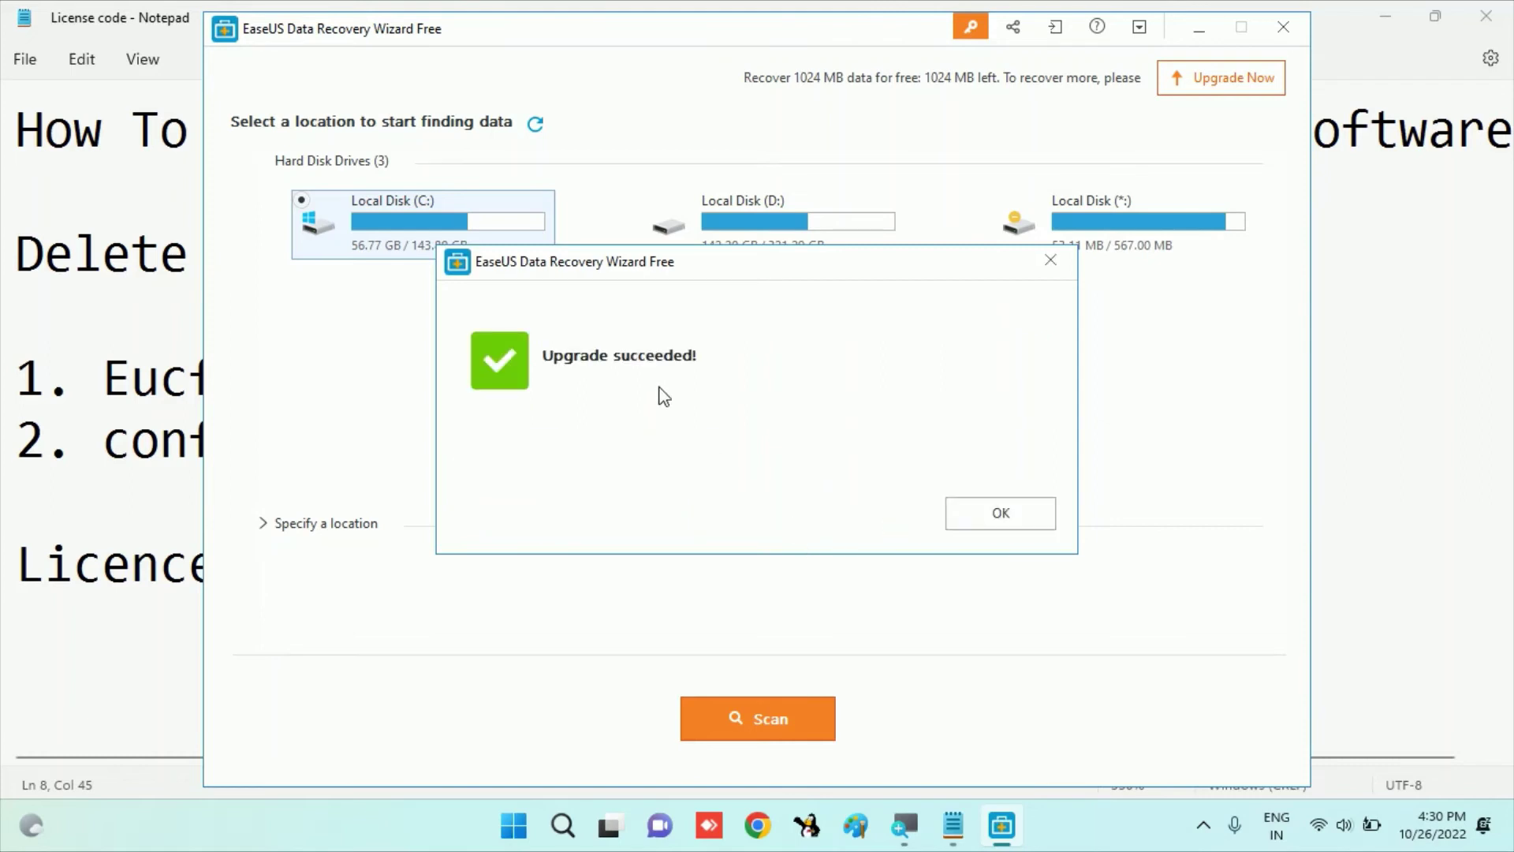
pyautogui.click(985, 513)
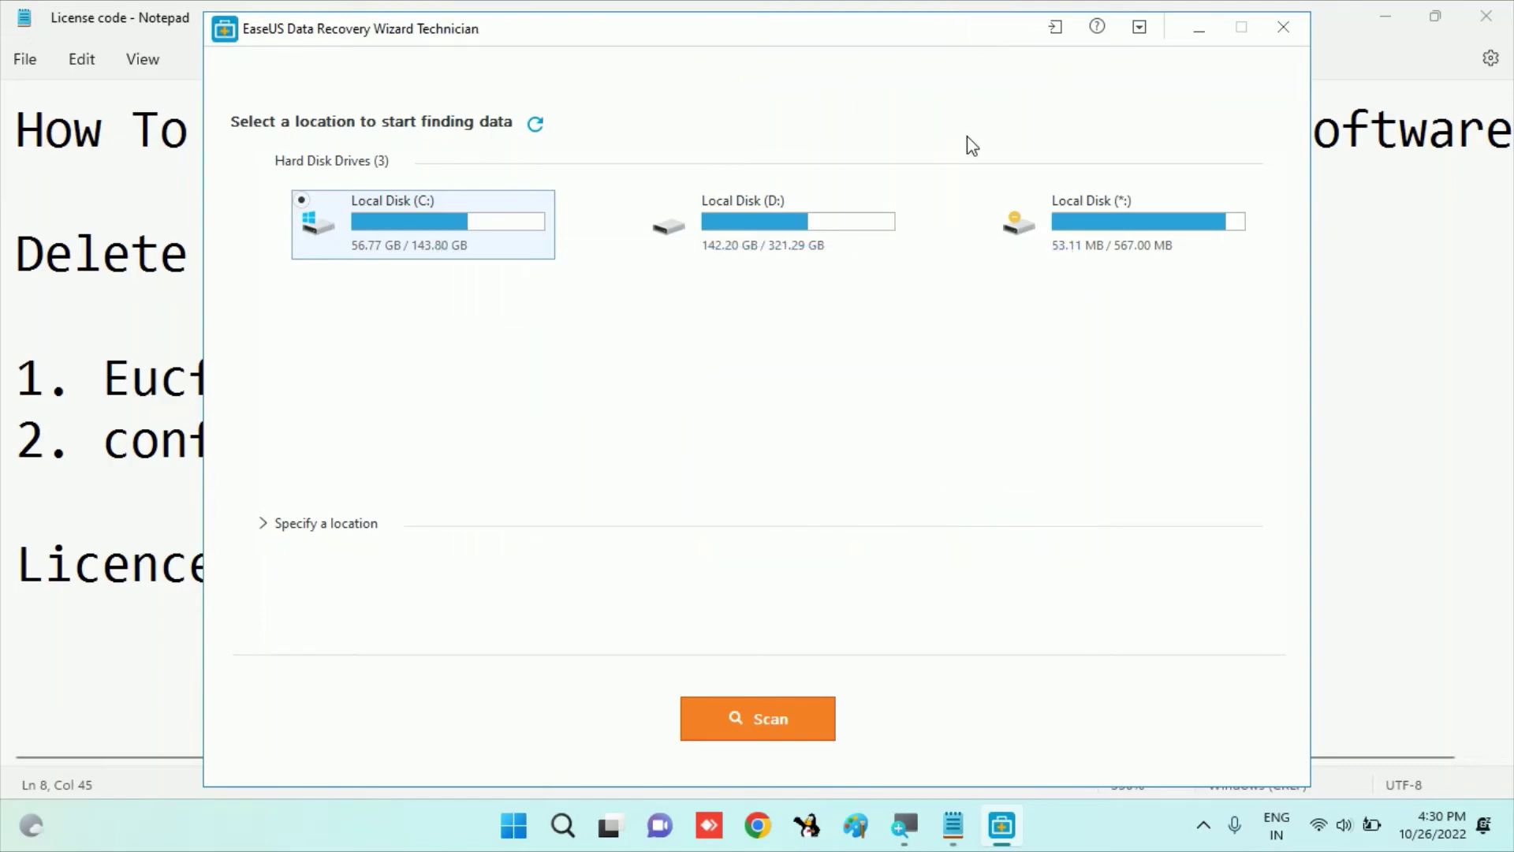
# Exit EaseUS Data Recovery Wizard Technician, confirm closing it, and close the License code note in Notepad.
pyautogui.click(1280, 33)
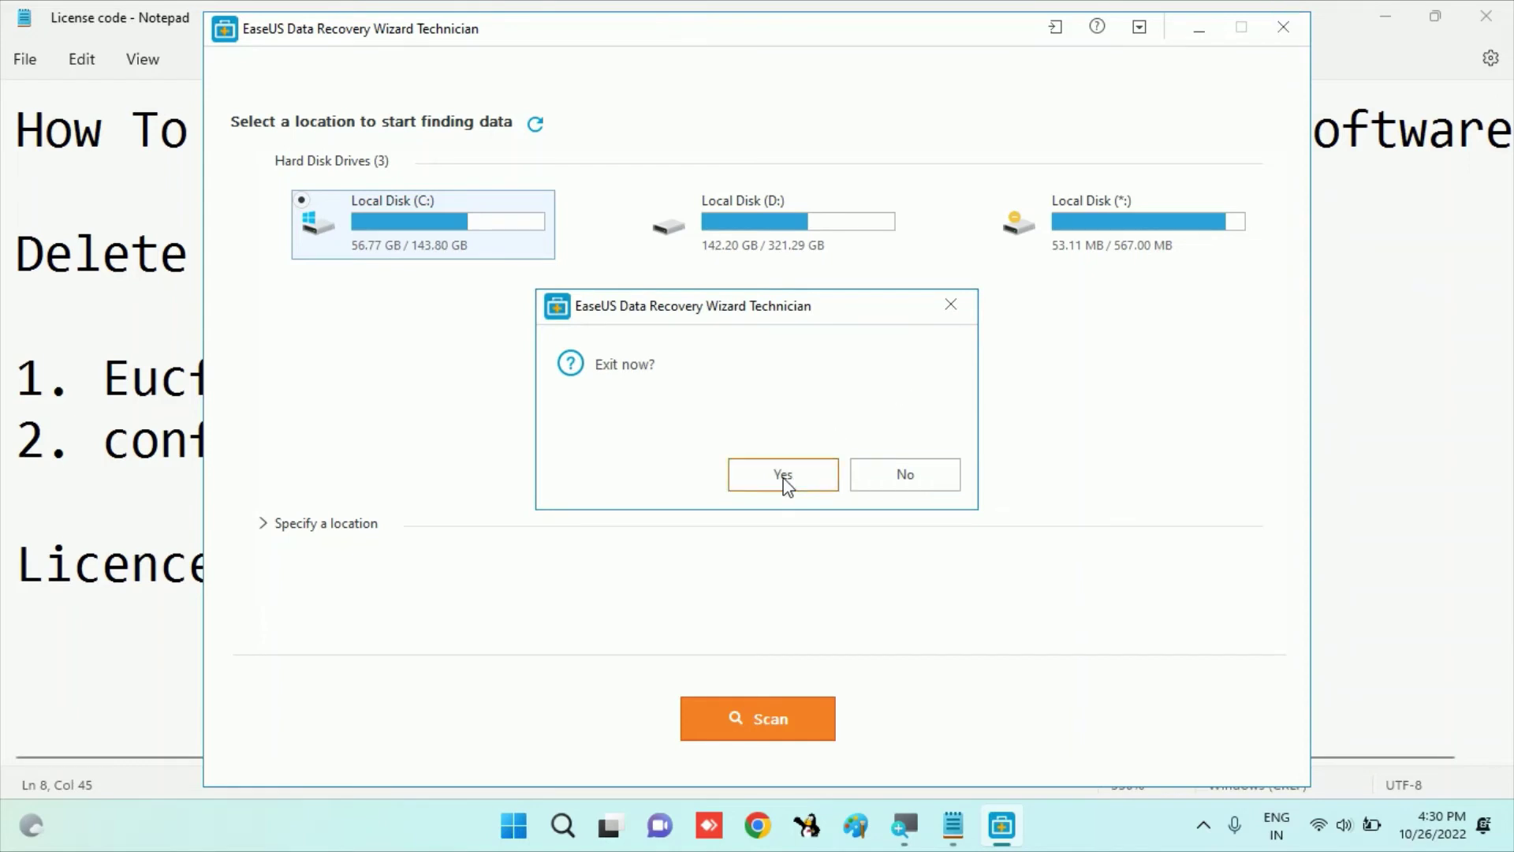
pyautogui.click(783, 477)
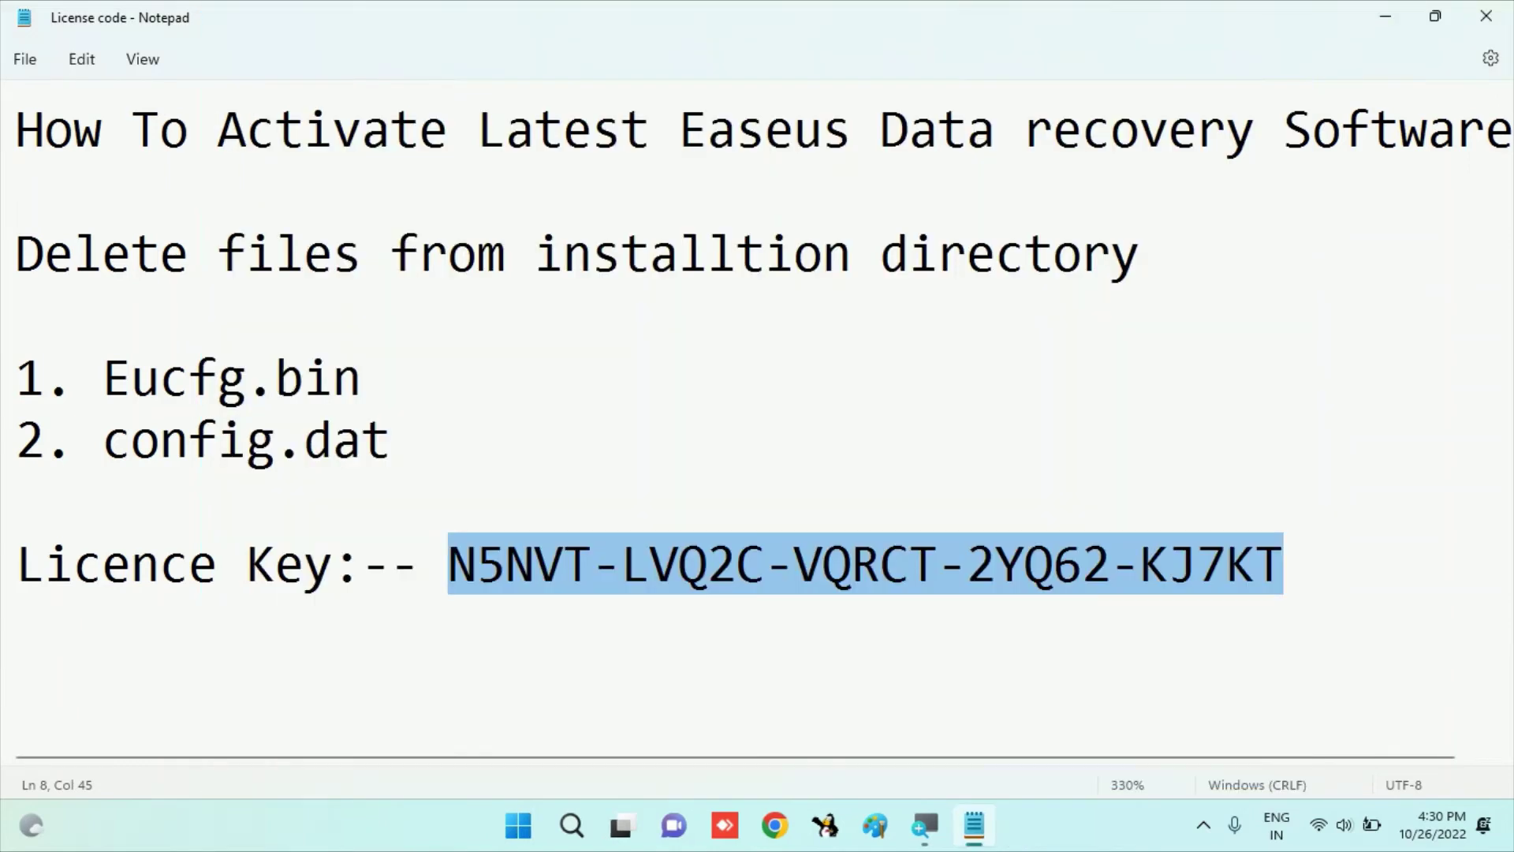
pyautogui.click(1487, 17)
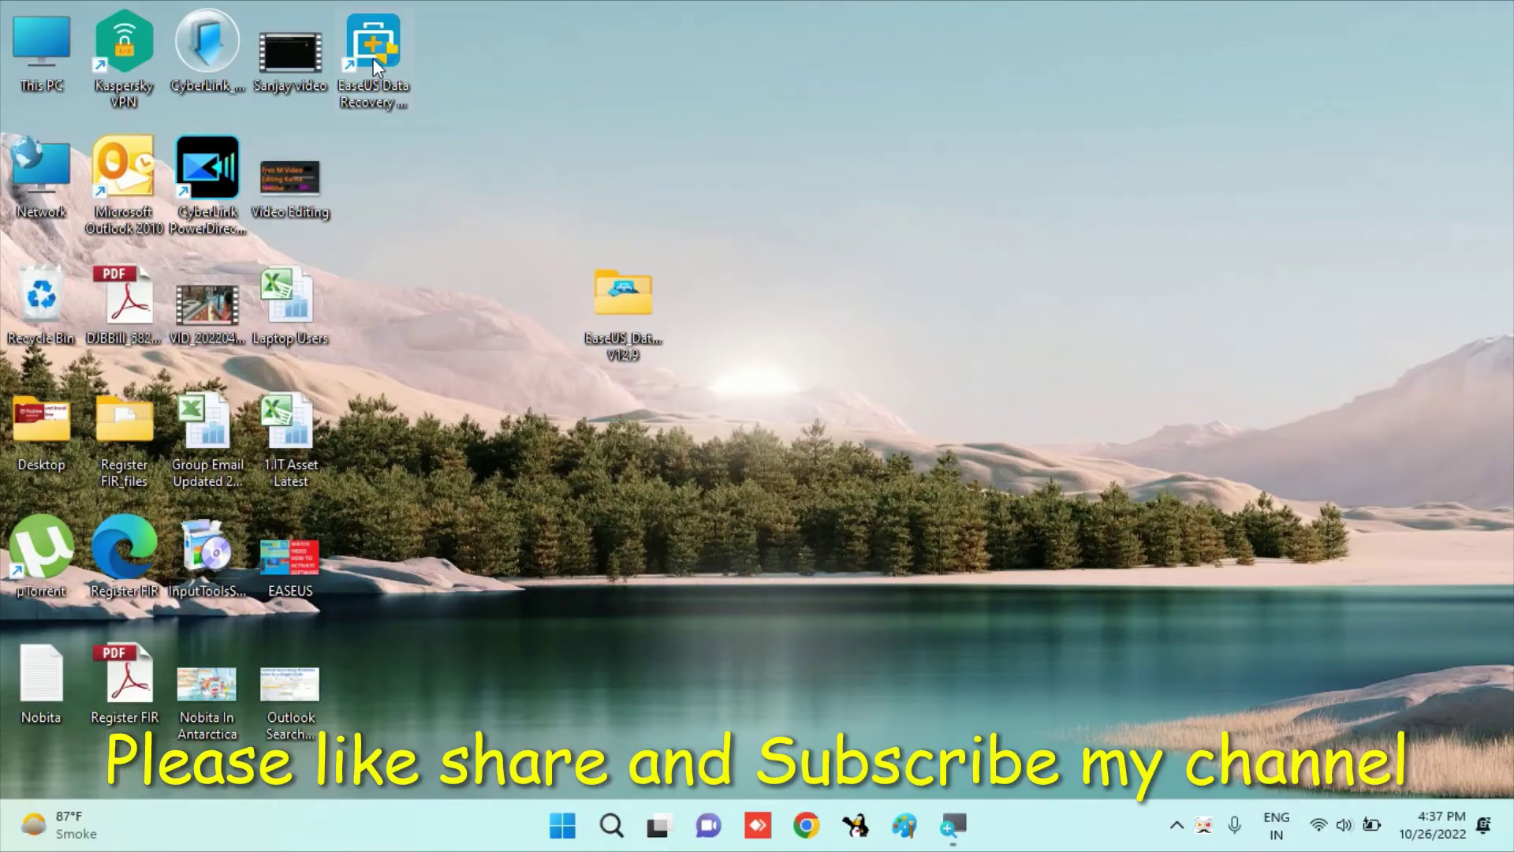
pyautogui.click(372, 59)
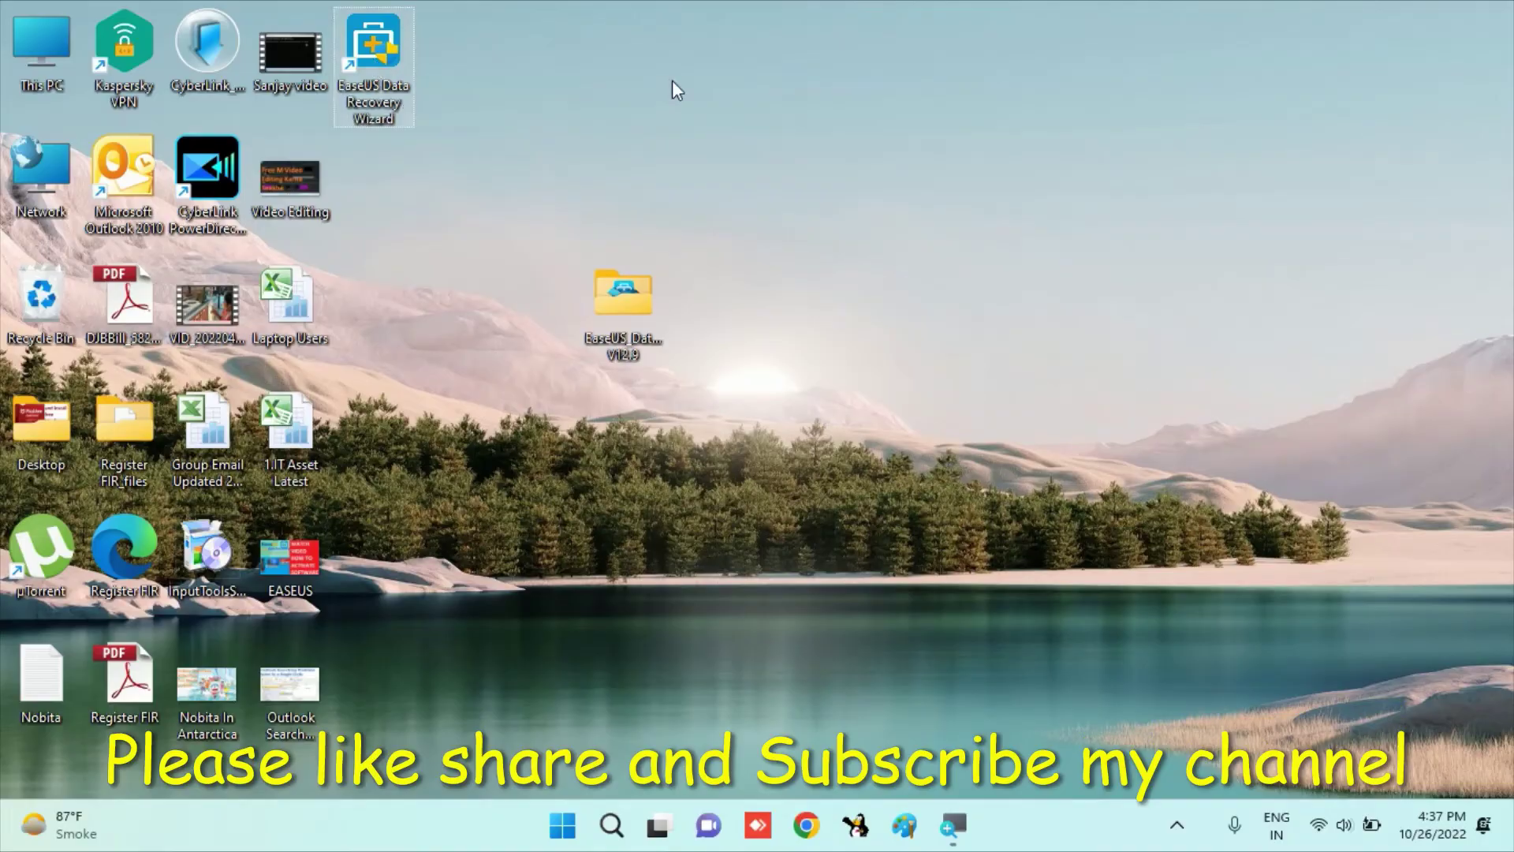